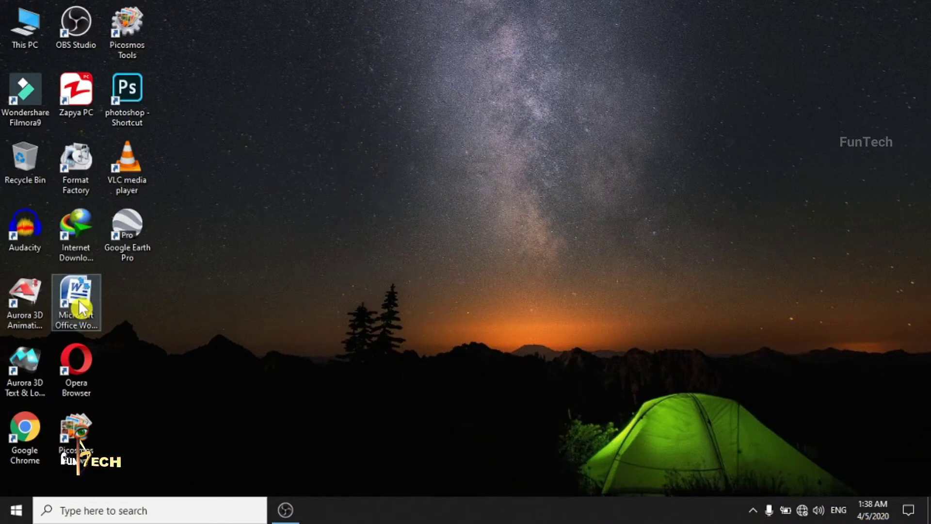
Step: Launch Microsoft Office Word 2007 from its desktop shortcut to get a blank document
double_click(79, 307)
double_click(79, 307)
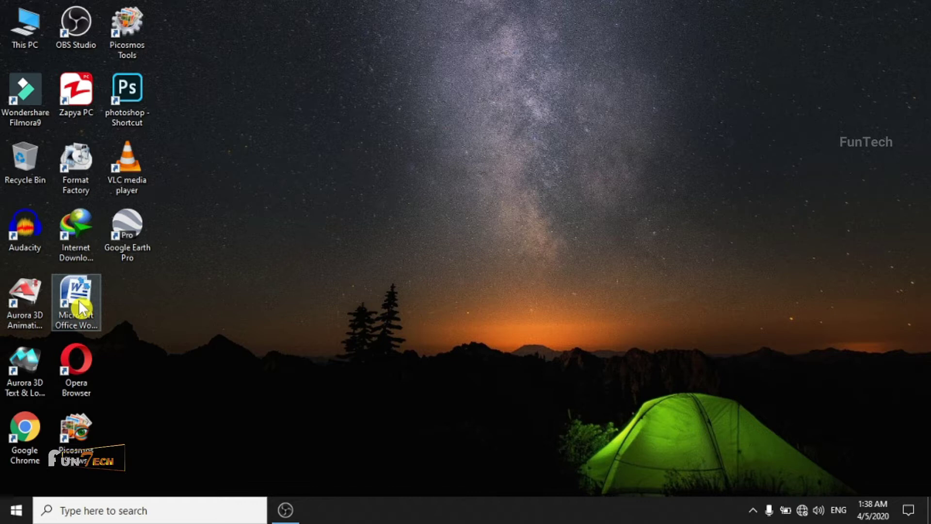
double_click(79, 307)
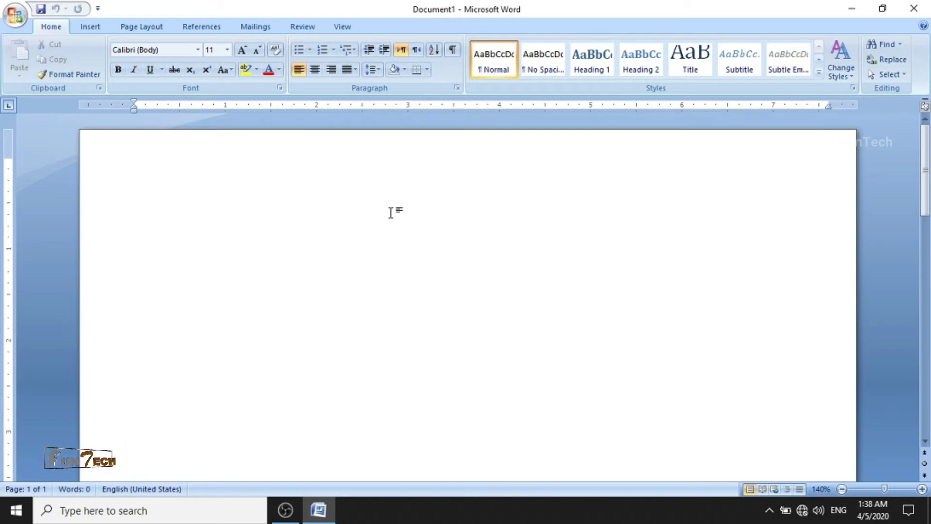
Step: Bring up the Page Setup dialog from Page Layout and center it on screen
left_click(144, 29)
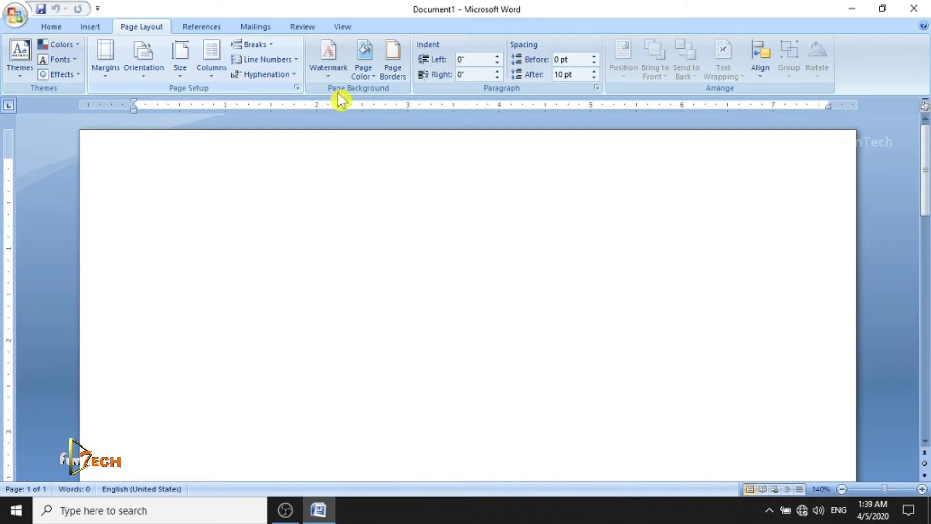
left_click(296, 87)
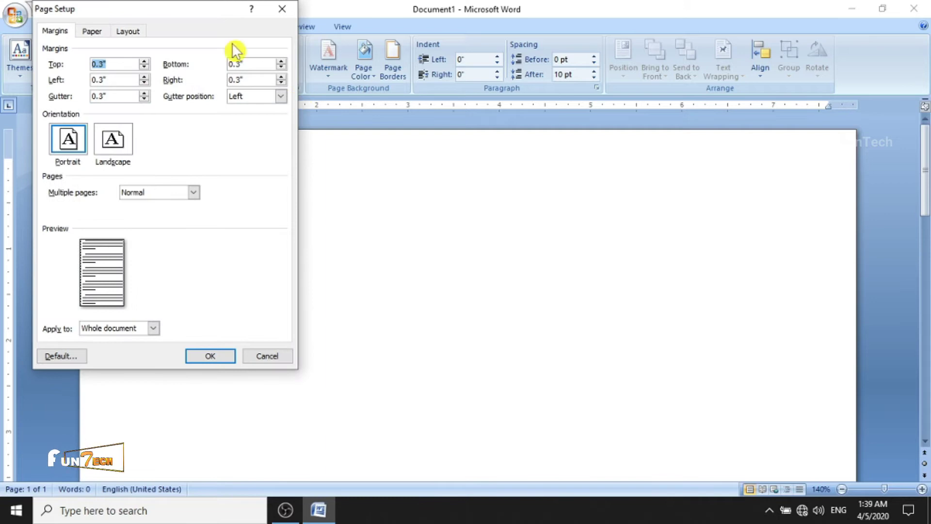
left_click_drag(183, 13, 391, 58)
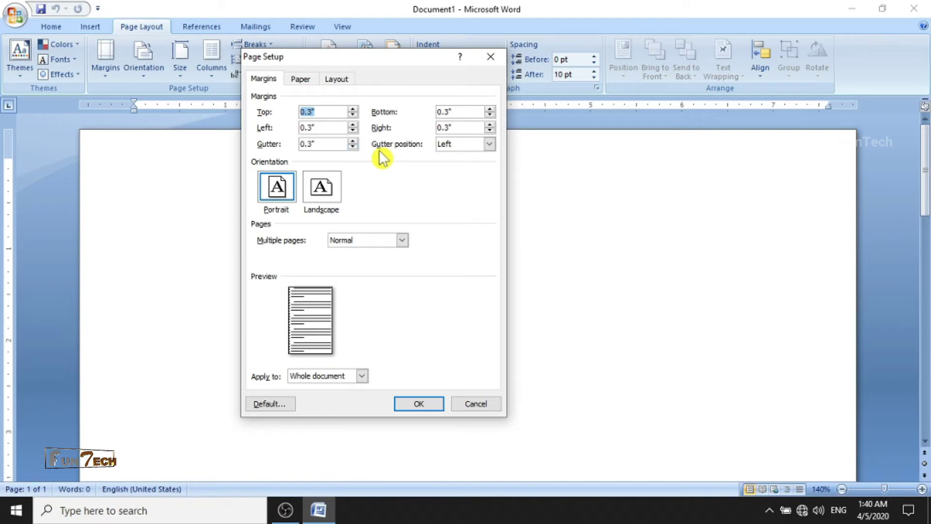
Step: Set the top, bottom, left and right margins to 0.5 inches
left_click(353, 109)
left_click(353, 109)
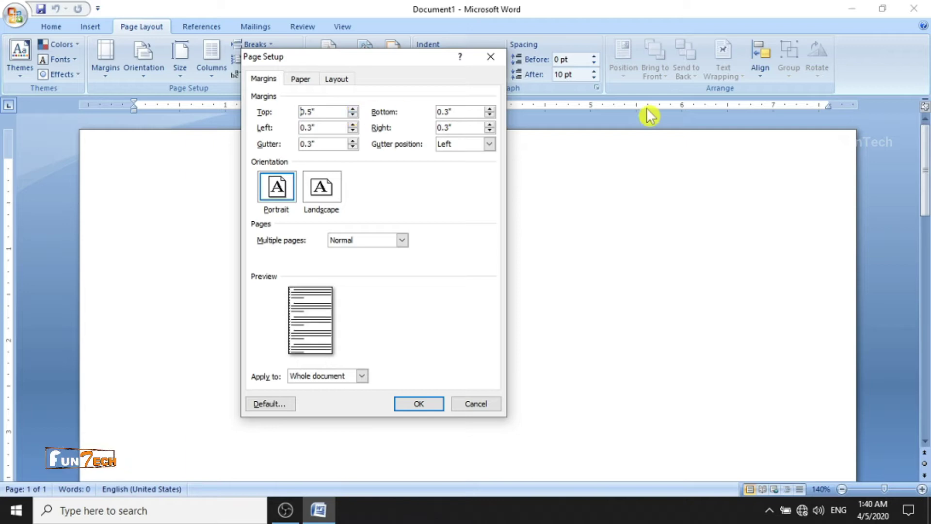
left_click(491, 110)
left_click(491, 110)
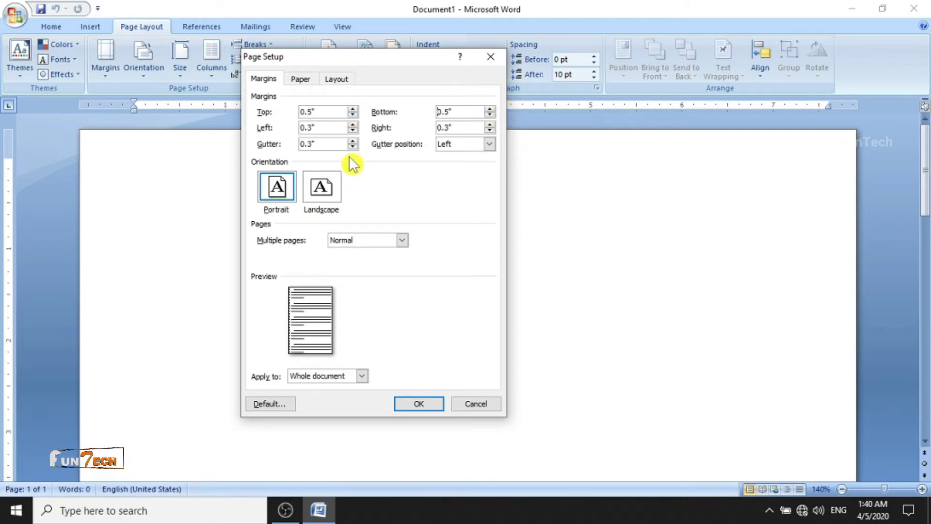
left_click(353, 125)
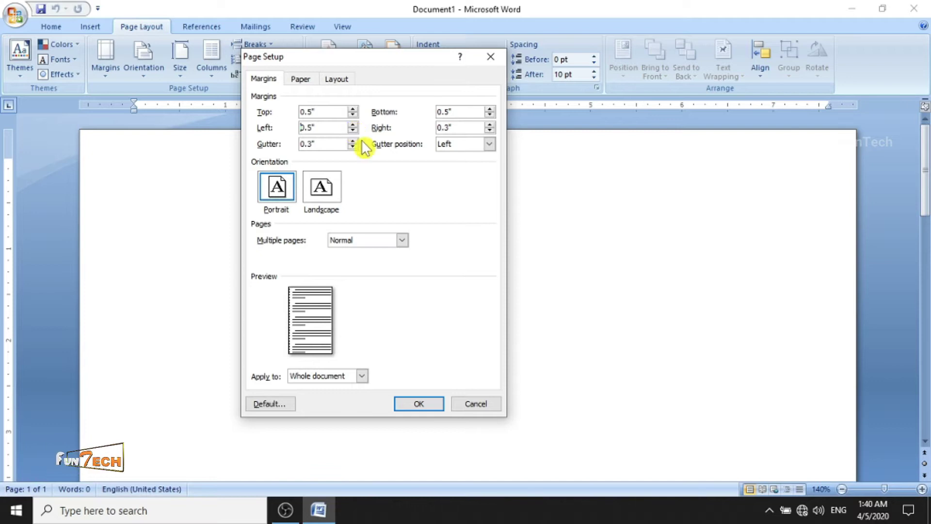
left_click(490, 125)
left_click(490, 124)
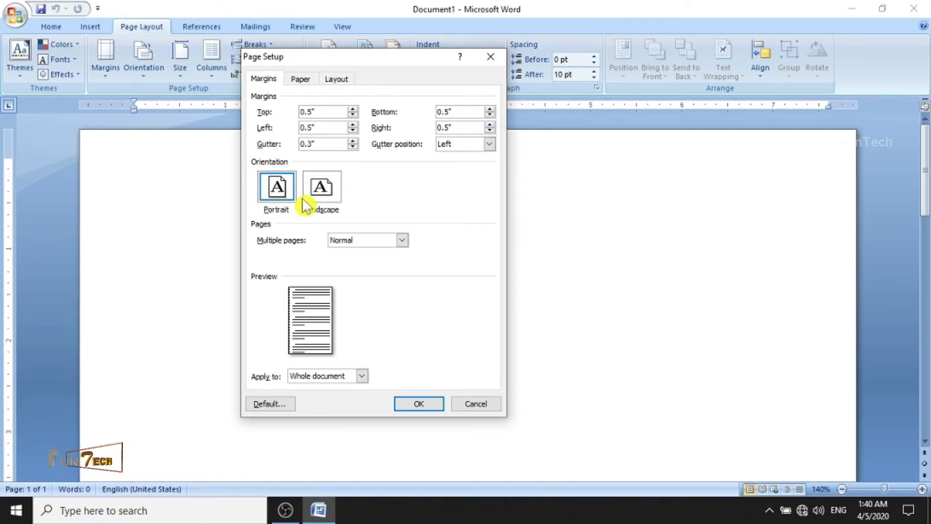
Step: Set the page orientation to Landscape
left_click(324, 188)
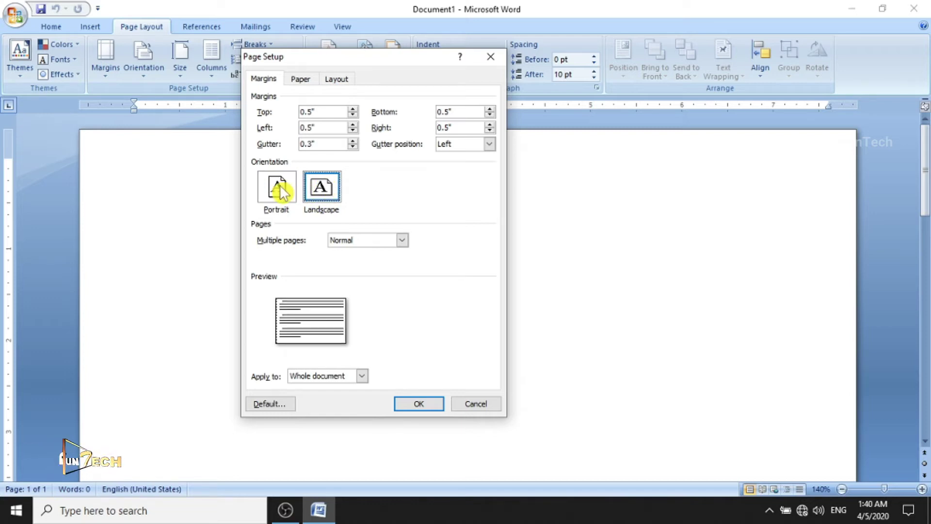
left_click(278, 190)
left_click(317, 191)
left_click(281, 190)
left_click(321, 189)
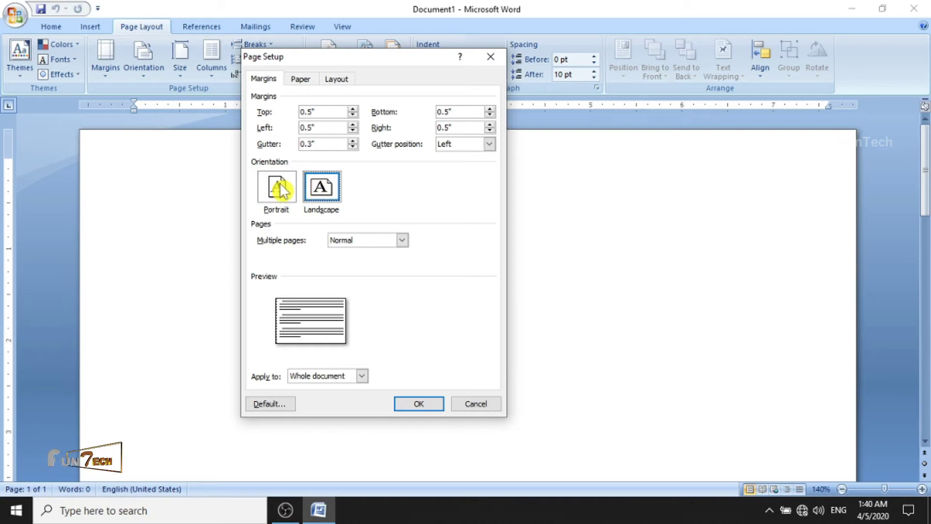
left_click(279, 188)
left_click(320, 190)
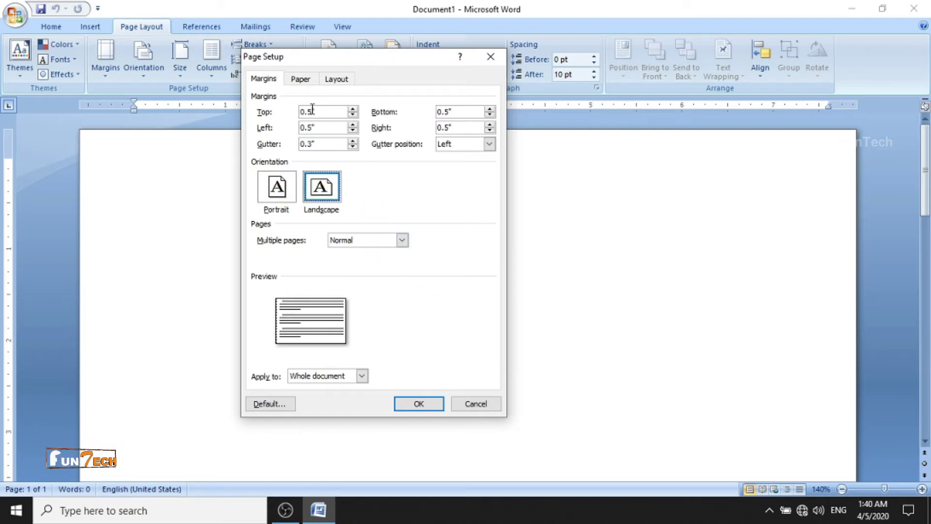
Step: Choose Legal paper size (14 by 8.5 inches) and apply the page setup
left_click(301, 79)
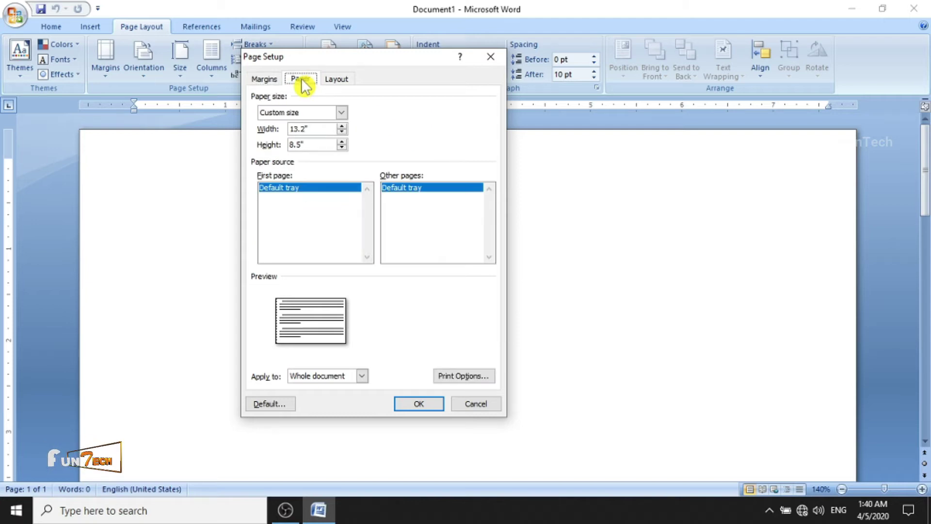
left_click(342, 114)
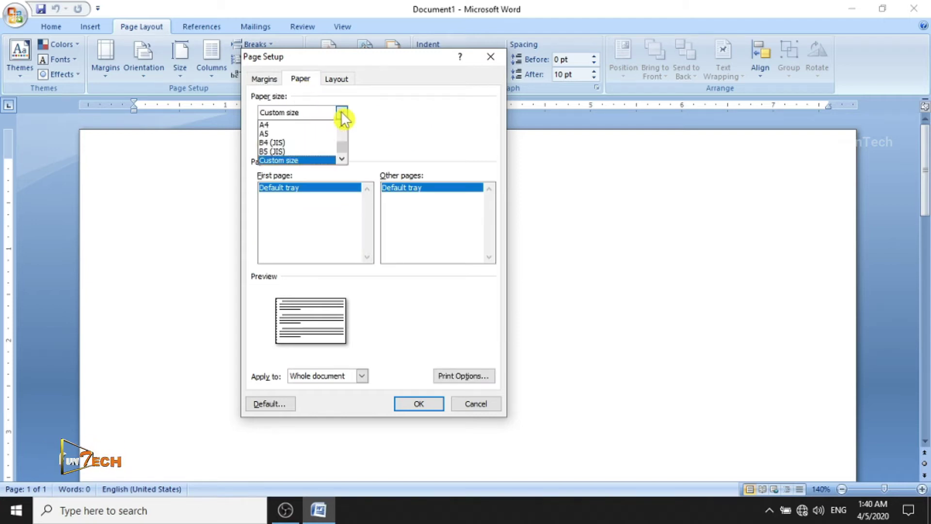
left_click_drag(344, 150, 343, 144)
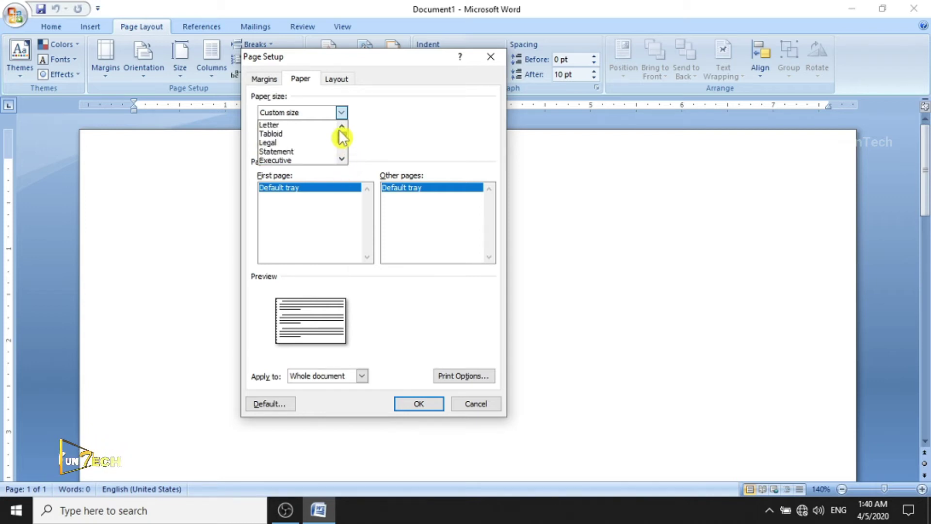
left_click(297, 142)
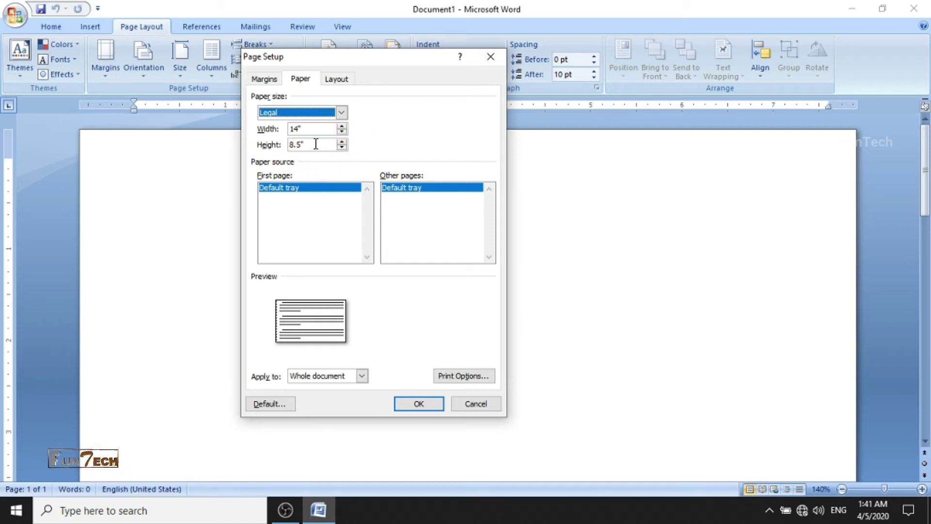
left_click(316, 144)
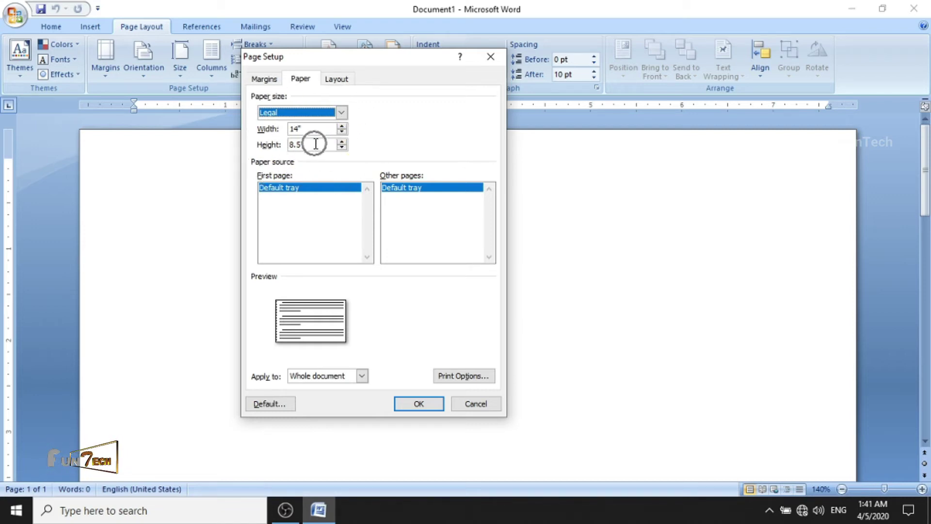
left_click(429, 403)
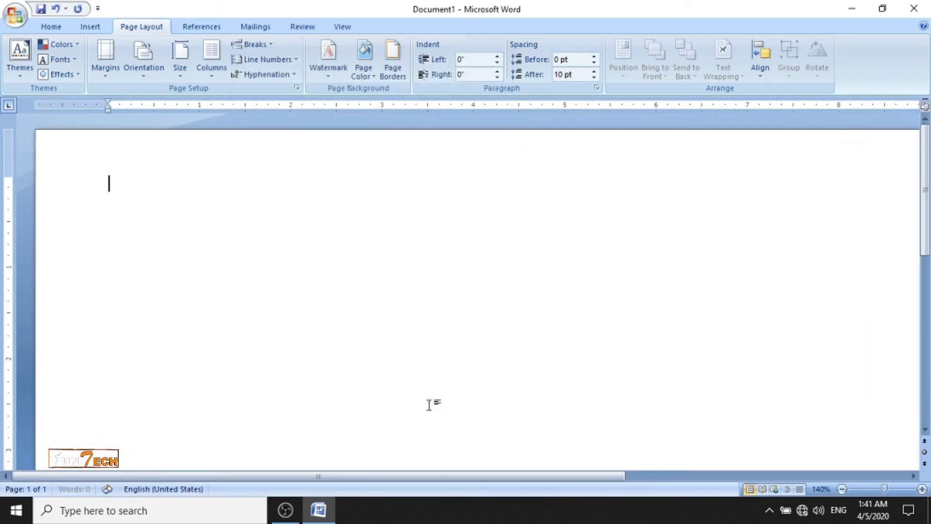
Step: Zoom out and fill the page background with olive green from Page Color
scroll(431, 350, "down", 2)
scroll(432, 350, "down", 2)
scroll(431, 350, "down", 2)
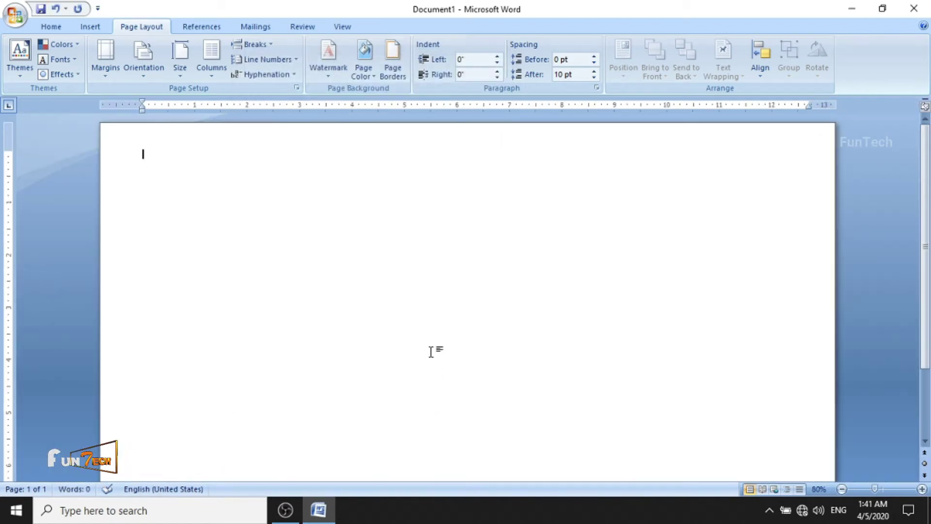
scroll(431, 351, "down", 2)
left_click(368, 63)
left_click(365, 59)
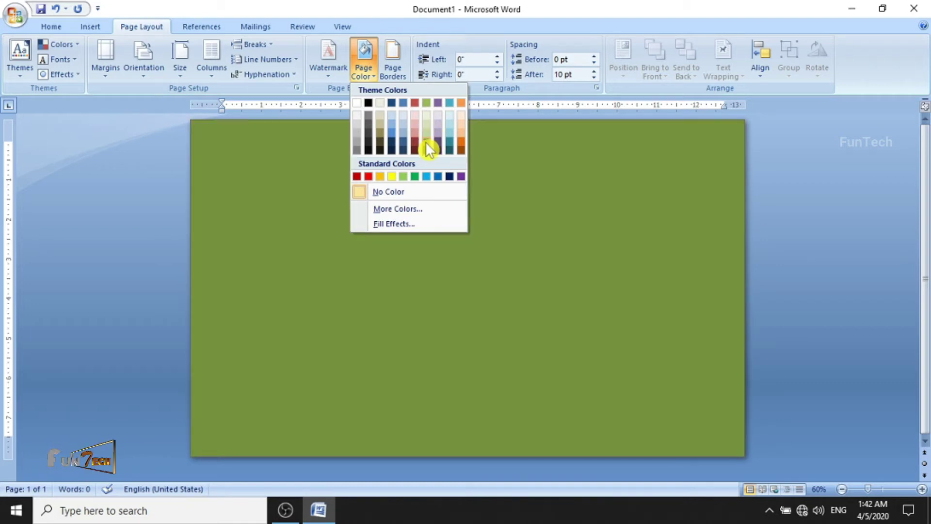
left_click(427, 145)
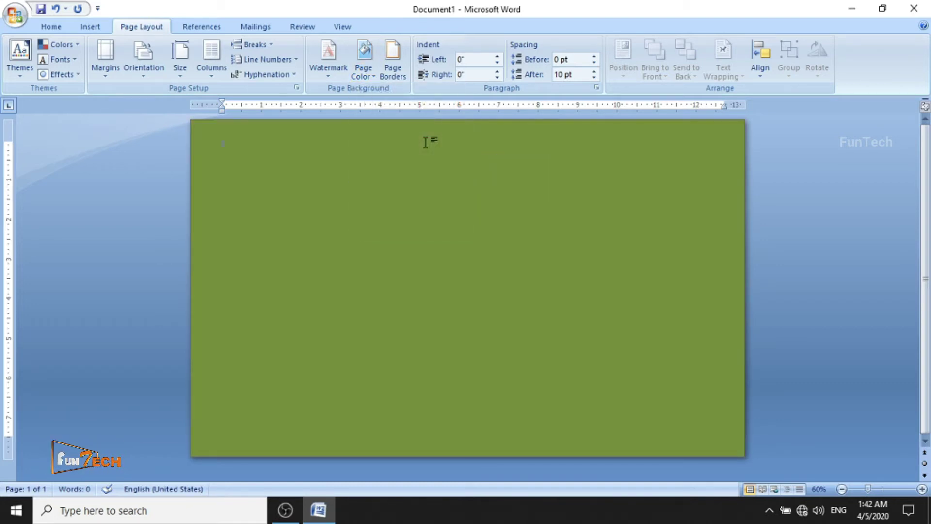
left_click(364, 57)
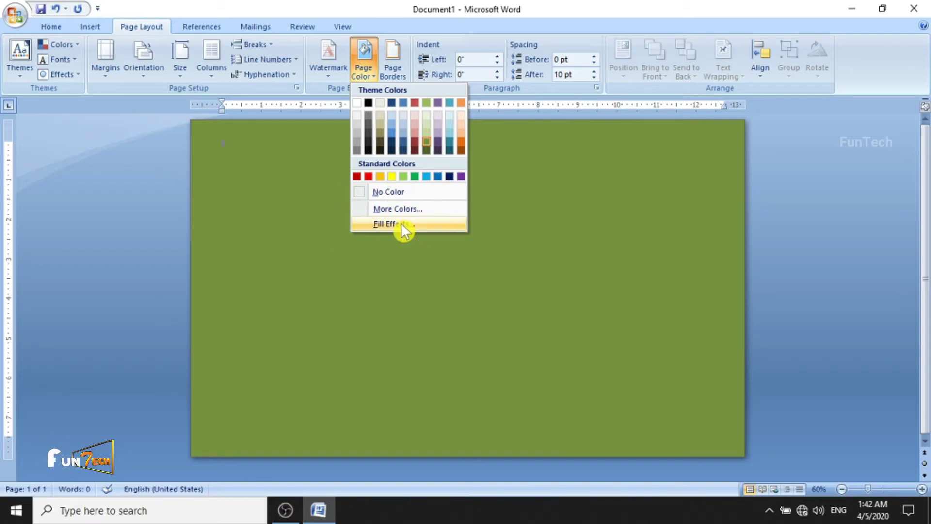
Step: In Fill Effects, set a Two colors gradient with Color 1 as dark orange
left_click(400, 223)
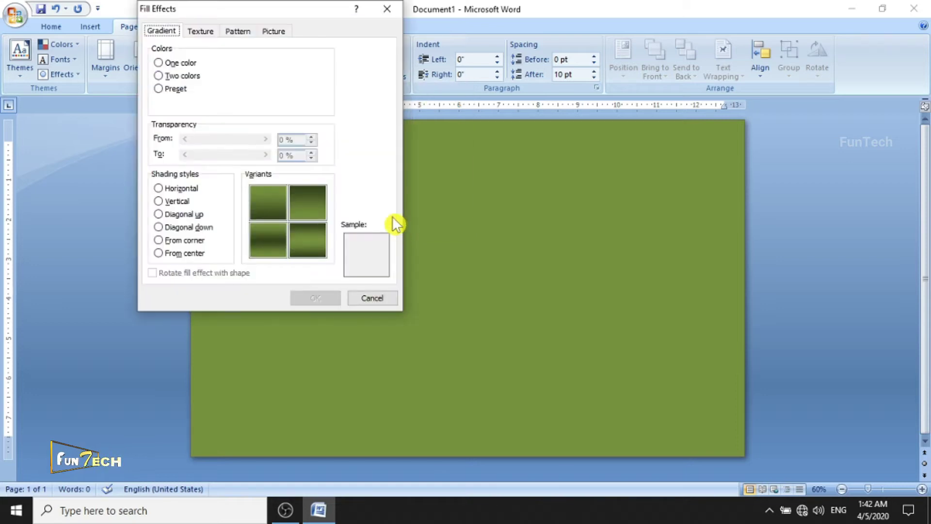
mouse_move(294, 16)
left_mouse_down()
mouse_move(412, 79)
mouse_move(426, 103)
left_mouse_up()
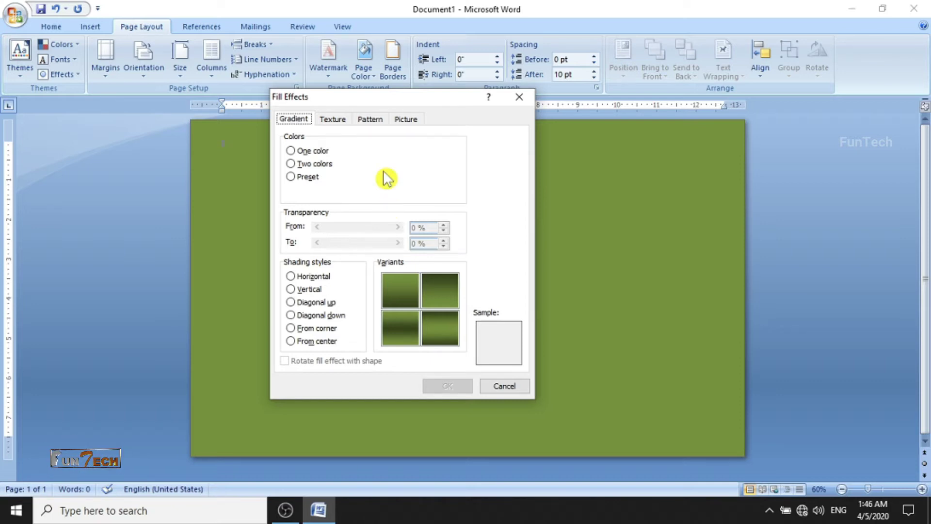
left_click(300, 163)
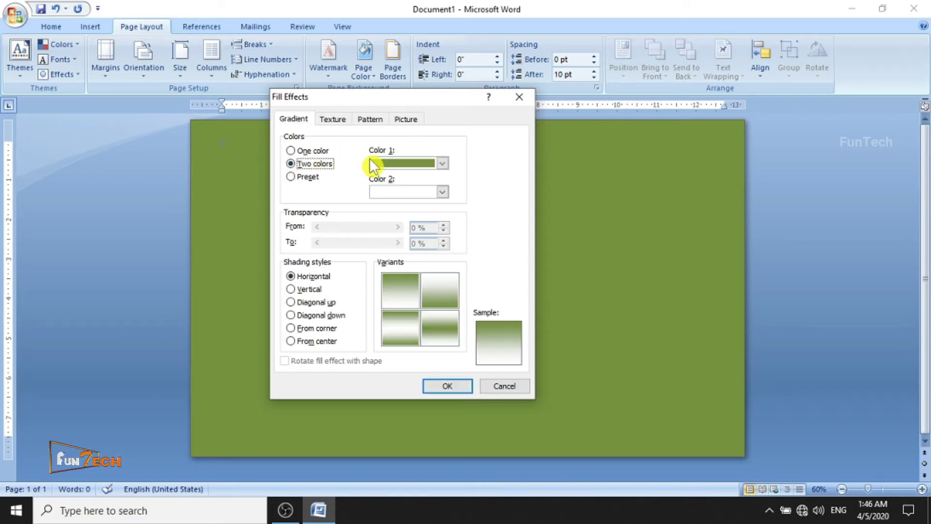
left_click(441, 163)
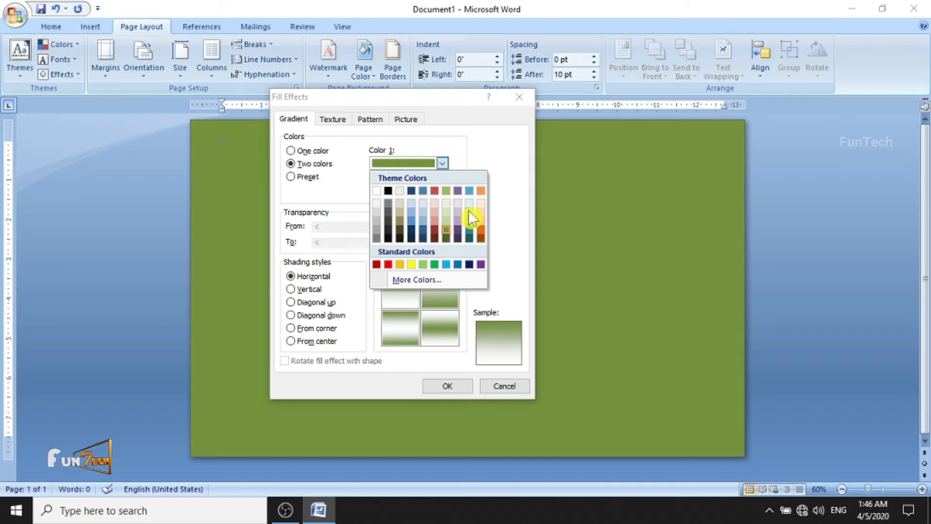
left_click(411, 223)
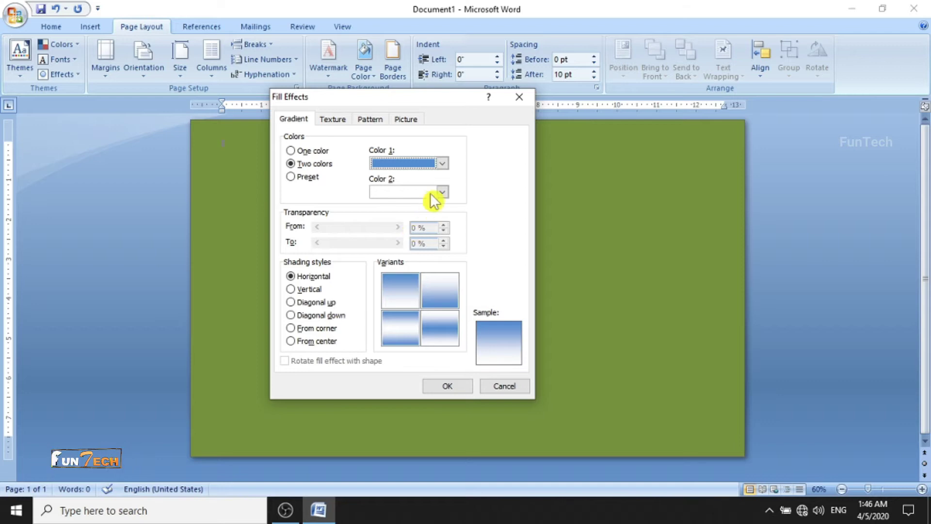
left_click(442, 164)
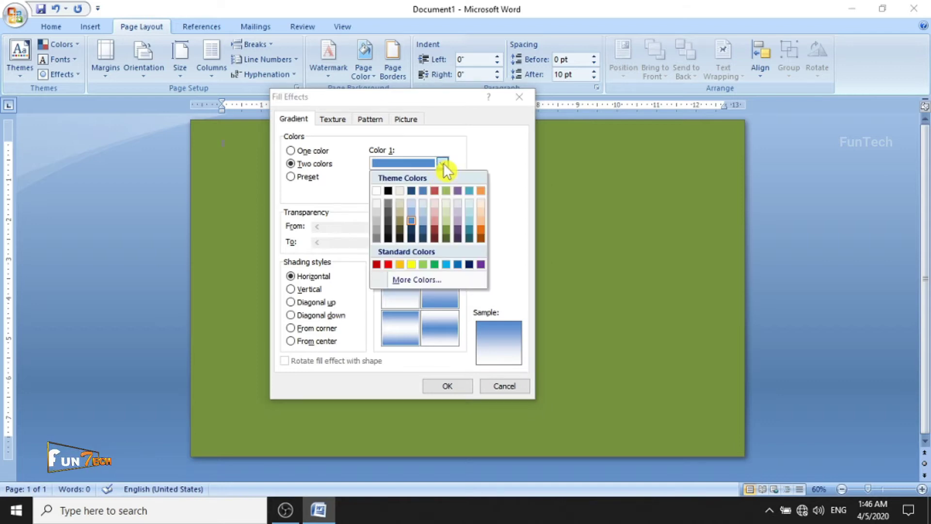
left_click(481, 237)
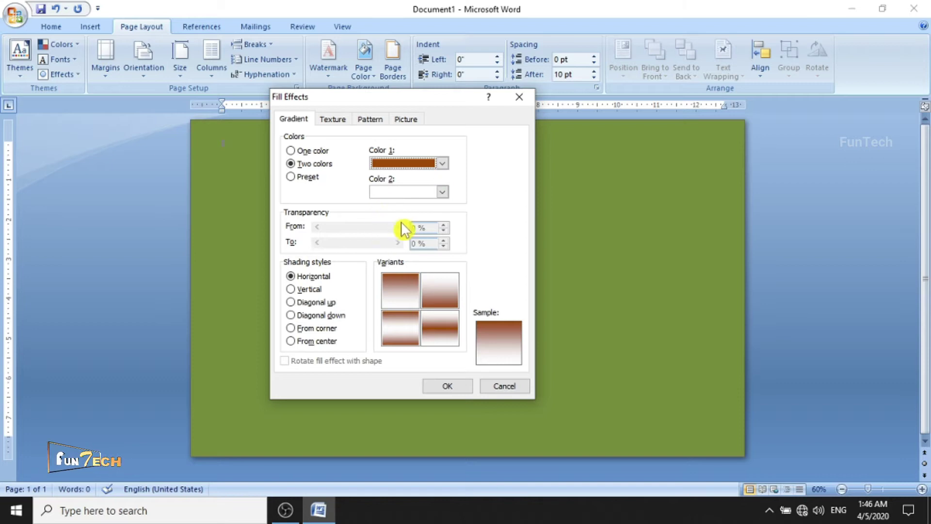
Step: Try the Late Sunset, Nightfall and Horizon presets, then apply the Daybreak preset gradient
left_click(294, 179)
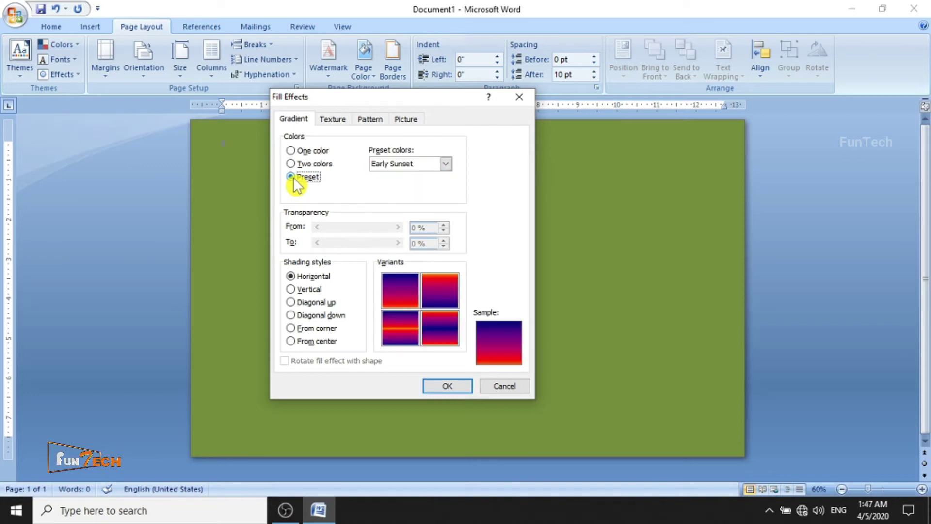
left_click(445, 164)
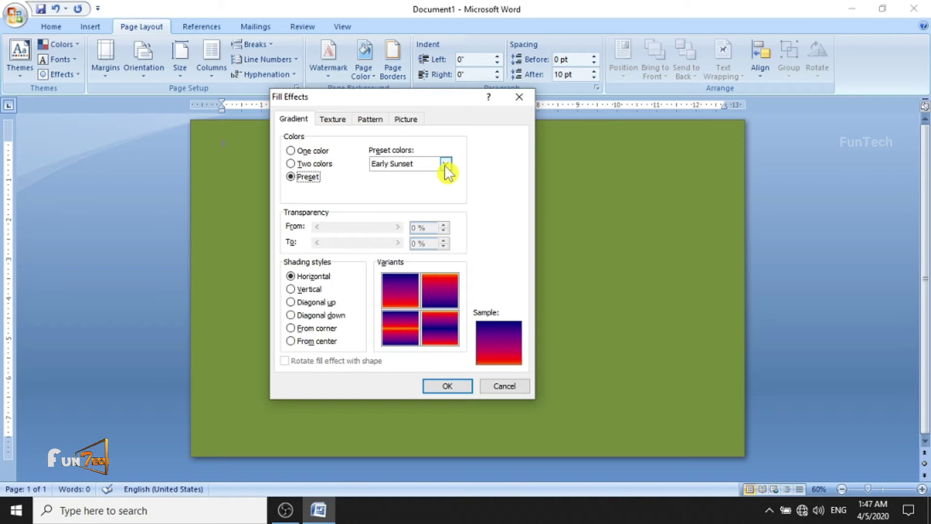
left_click(432, 185)
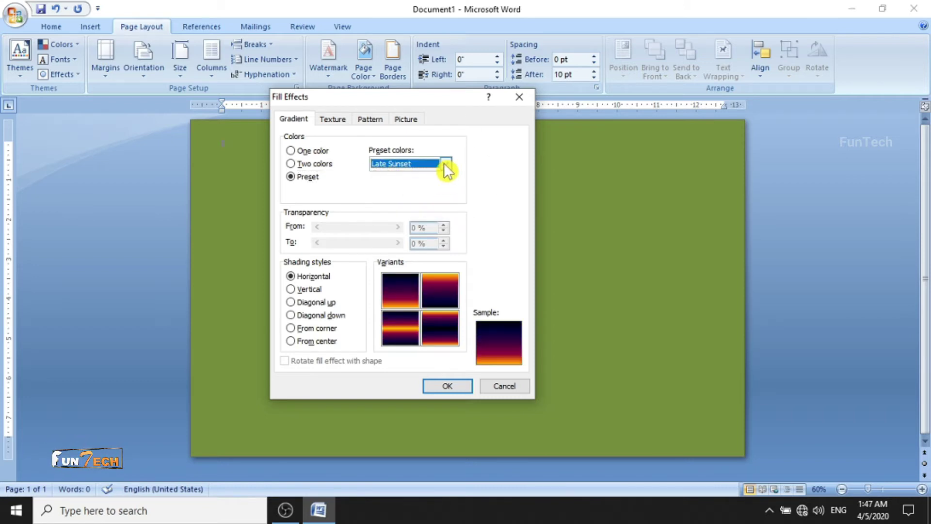
left_click(446, 164)
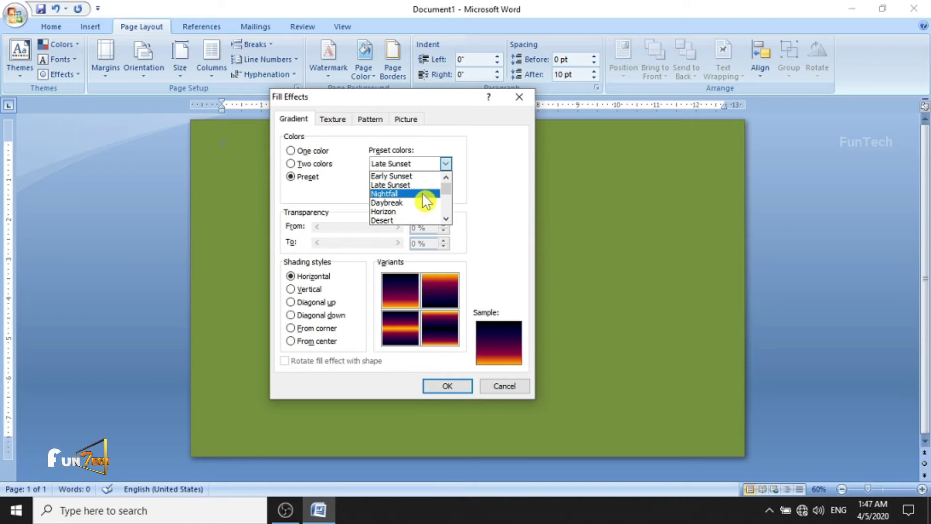
left_click(423, 194)
left_click(444, 164)
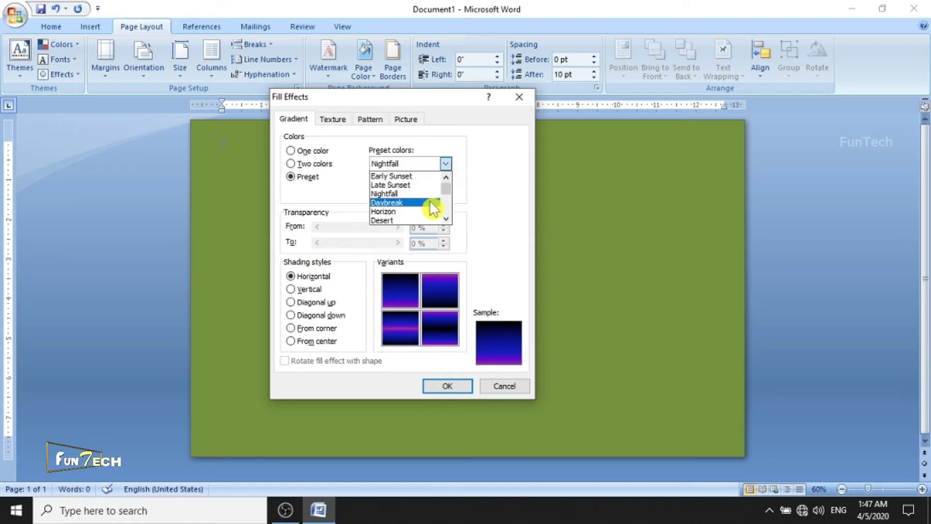
left_click(431, 203)
scroll(439, 193, "down", 1)
left_click(445, 163)
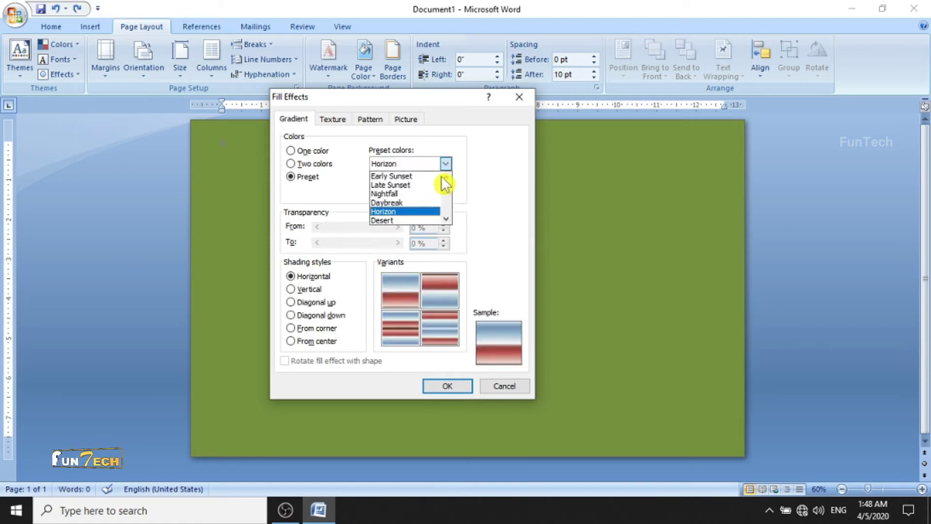
left_click(417, 203)
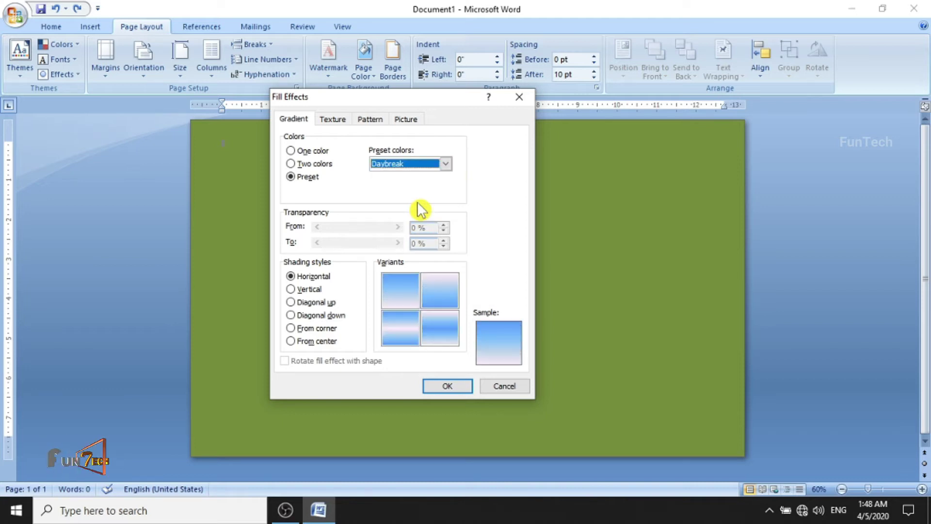
left_click(453, 386)
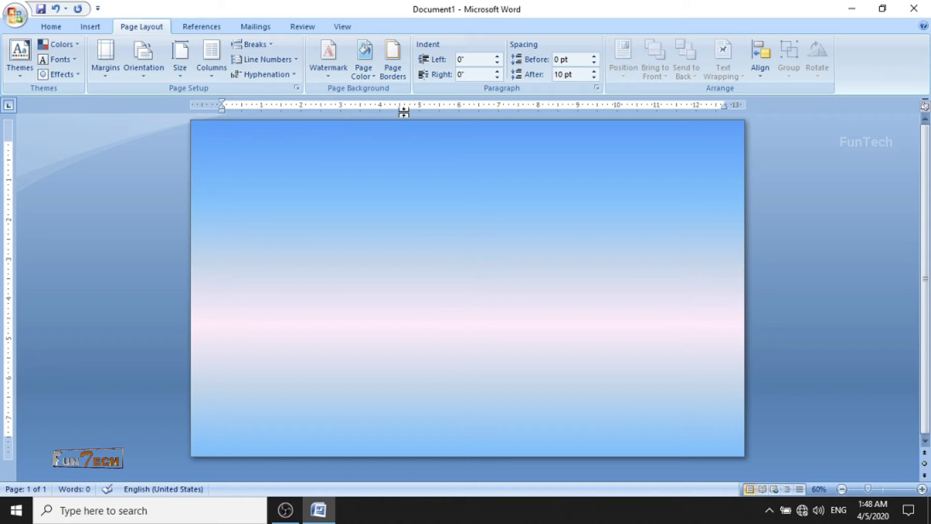
Step: Preview the Vertical, Diagonal, From corner and From center shading styles, ending on Horizontal
left_click(364, 62)
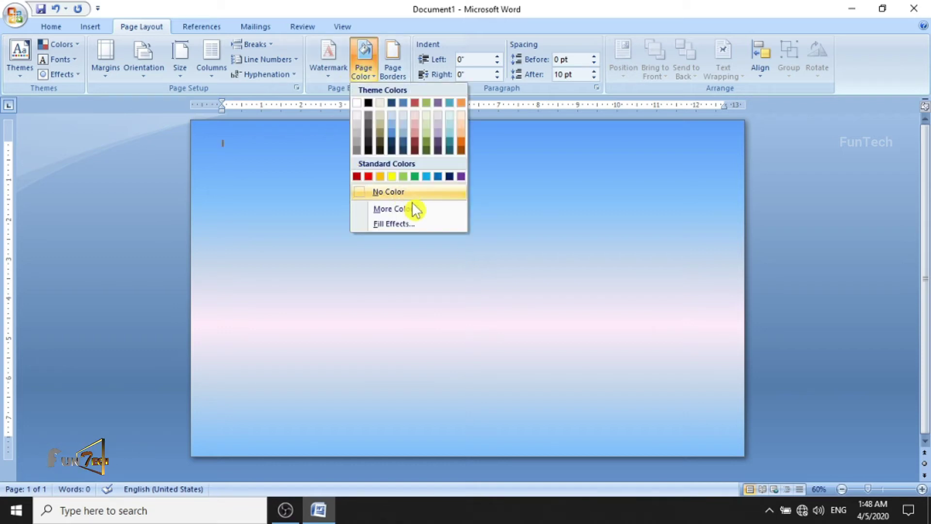
left_click(411, 225)
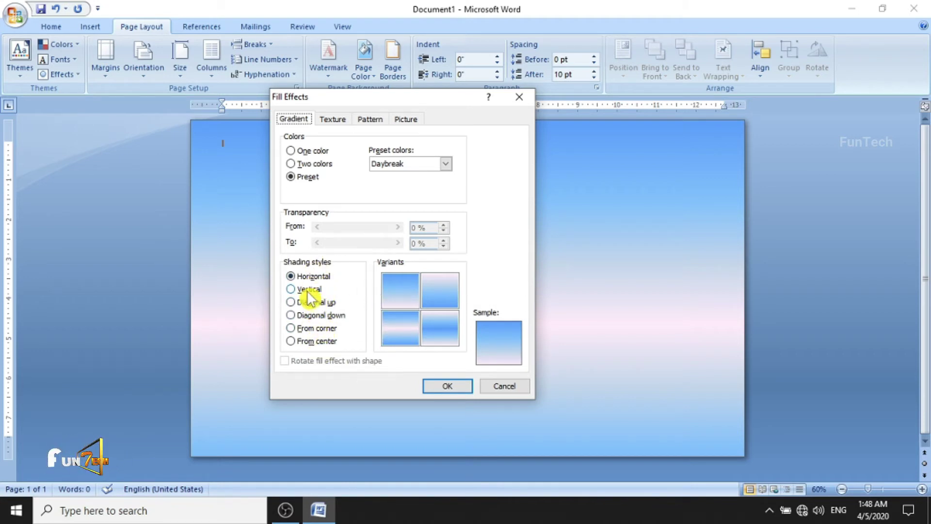
left_click(309, 289)
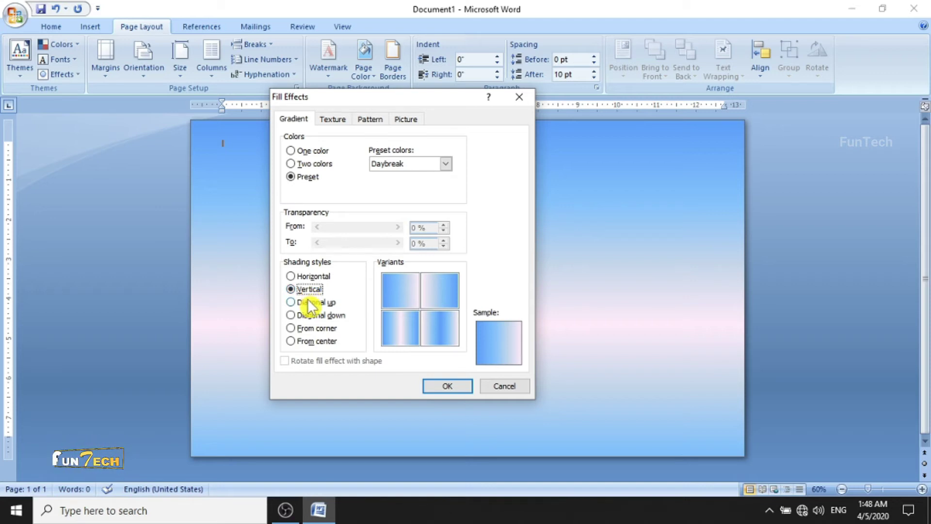
left_click(308, 302)
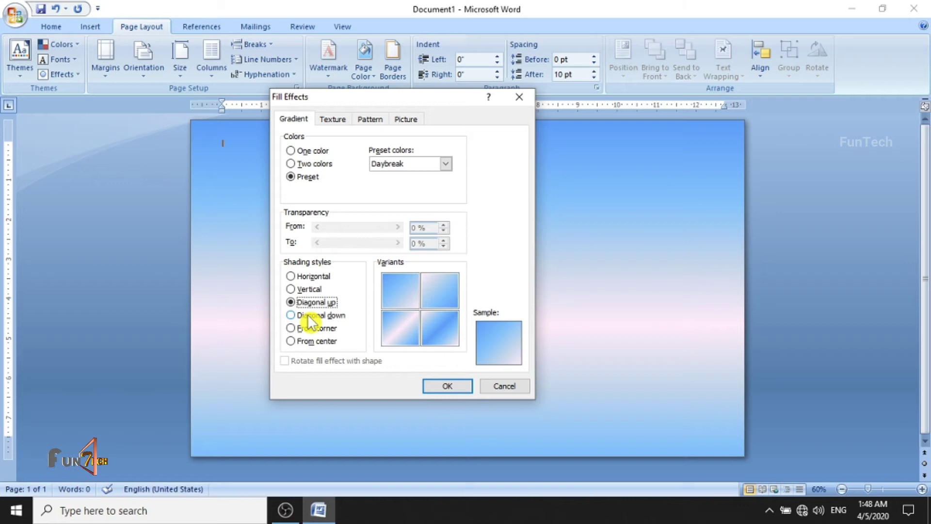
left_click(309, 315)
left_click(309, 329)
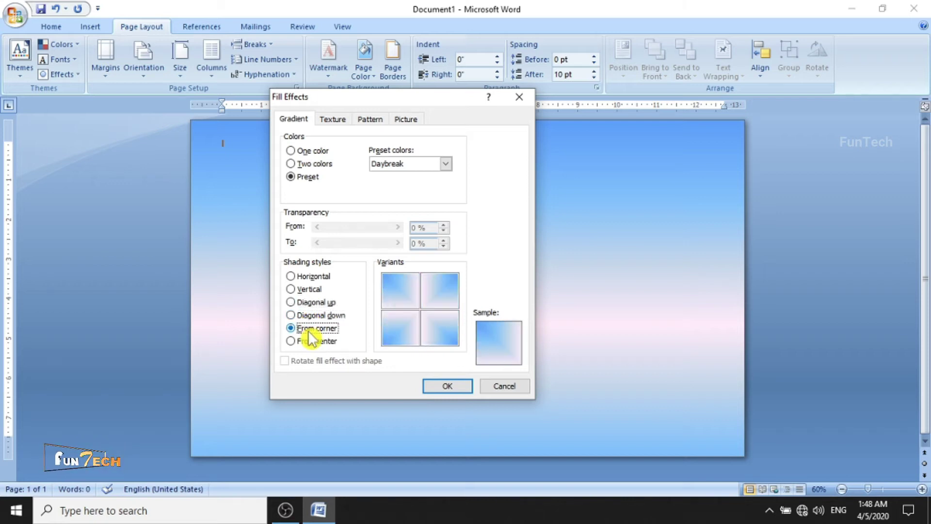
left_click(311, 345)
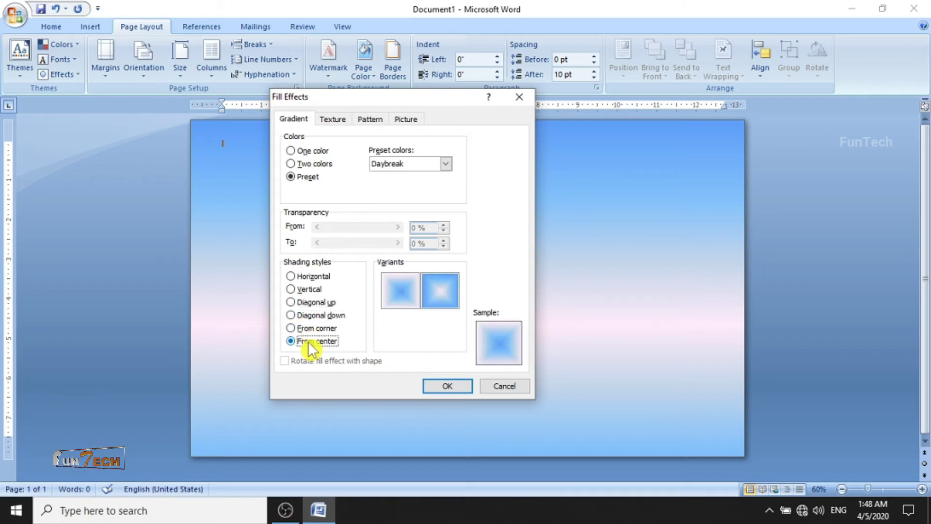
left_click(310, 276)
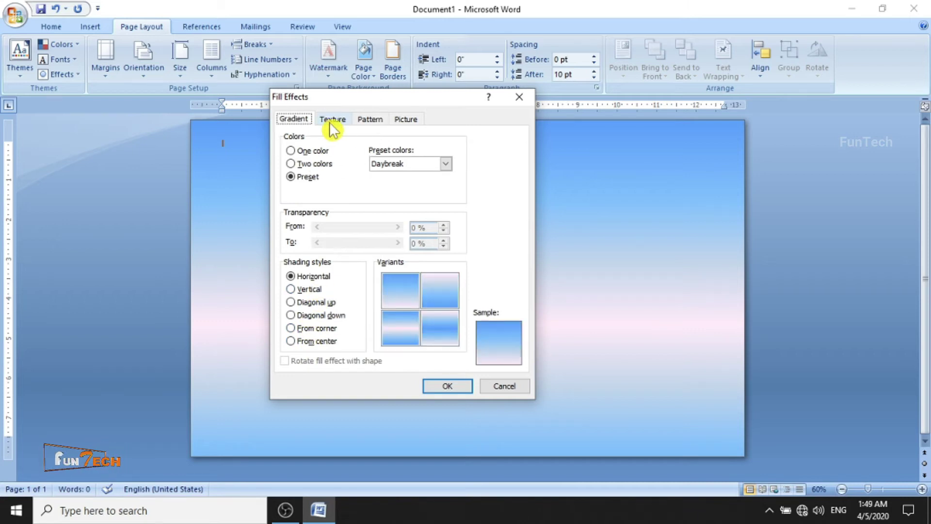
Step: Apply the Granite texture to the page background
left_click(331, 120)
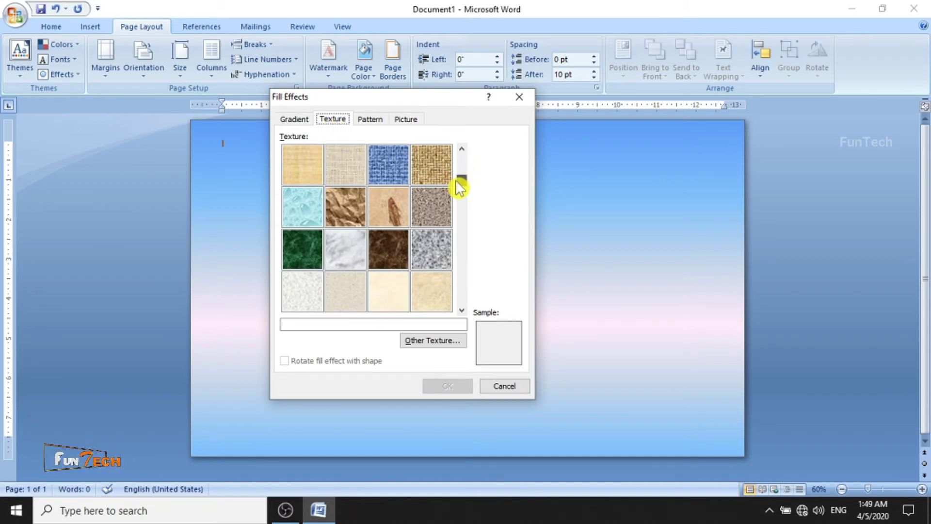
left_click(461, 309)
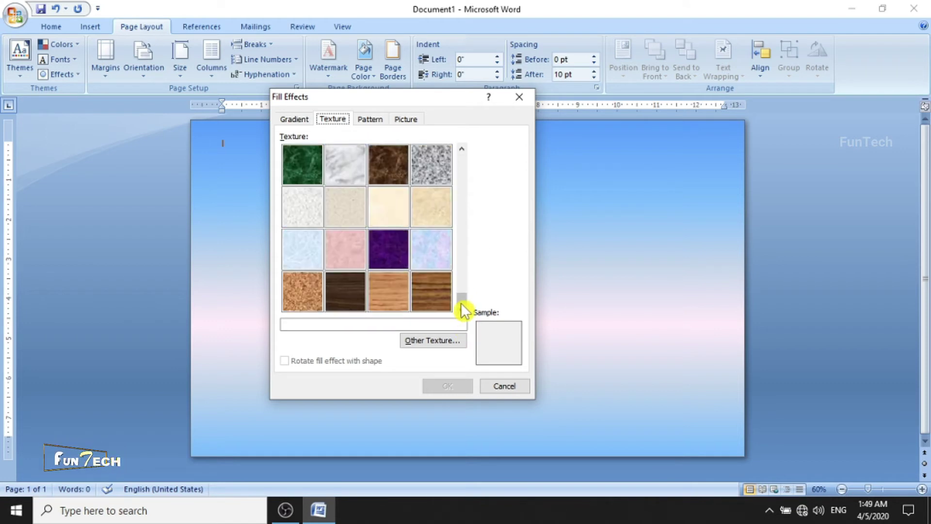
left_click(429, 170)
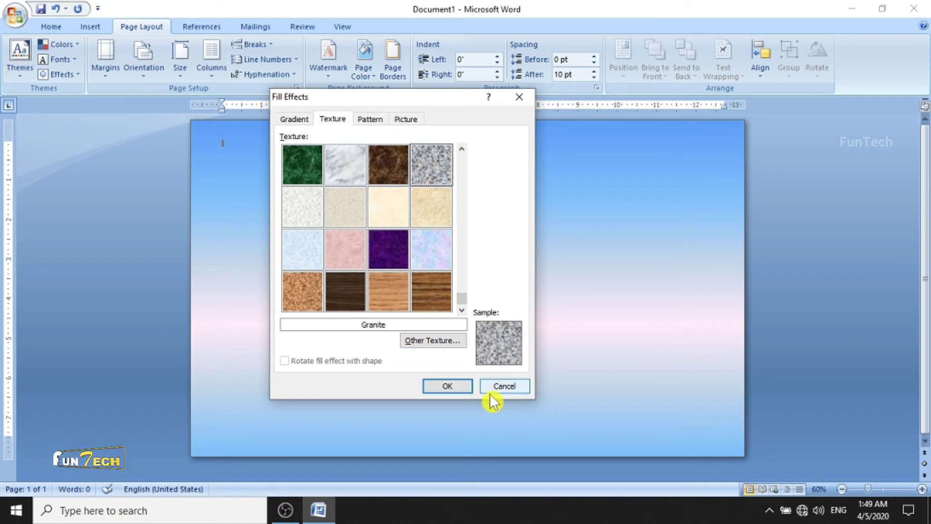
left_click(470, 387)
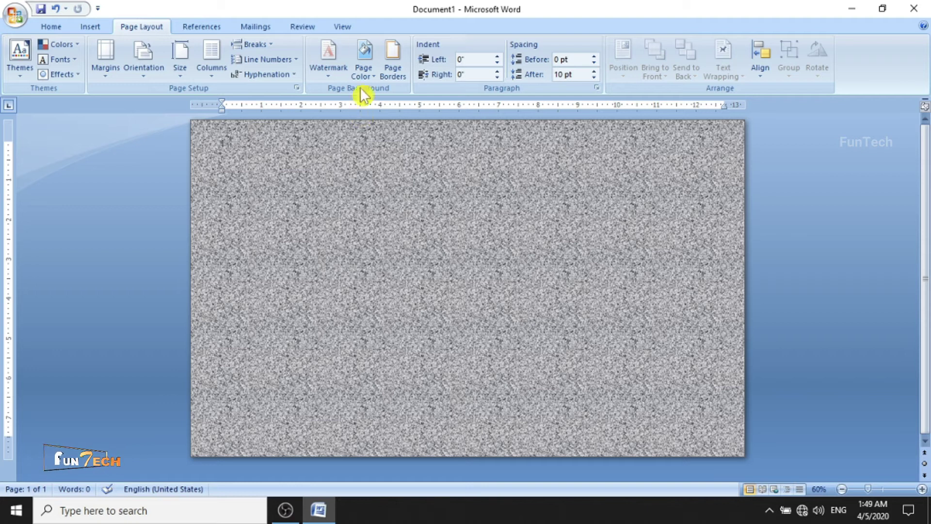
Step: Replace the Granite background with the Denim texture
left_click(364, 61)
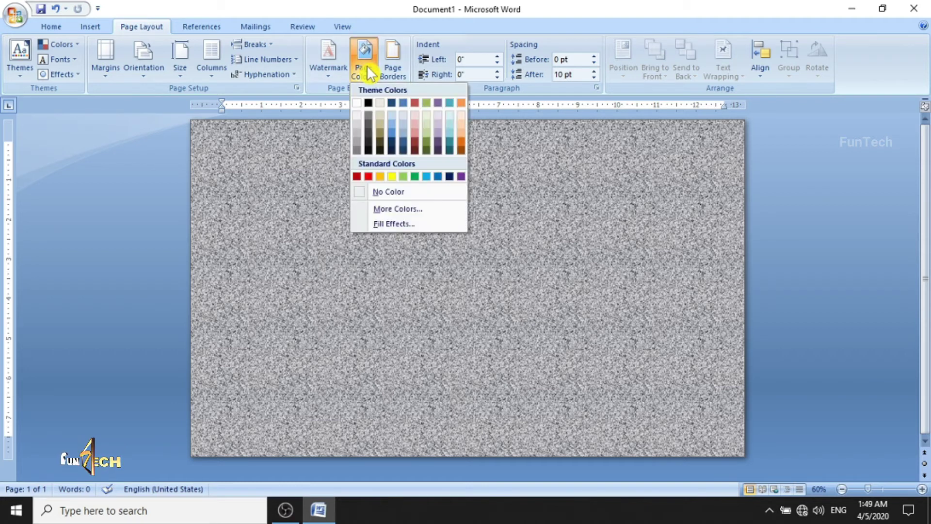
left_click(394, 224)
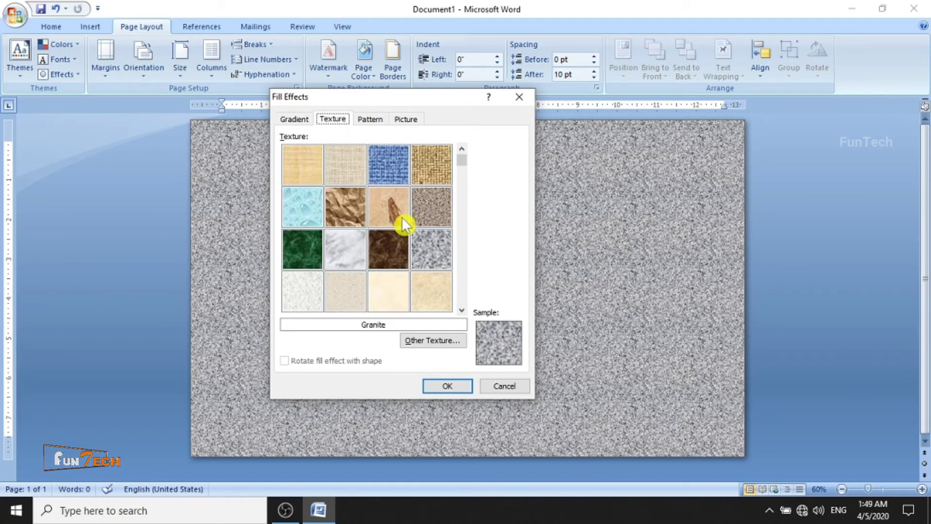
left_click(390, 173)
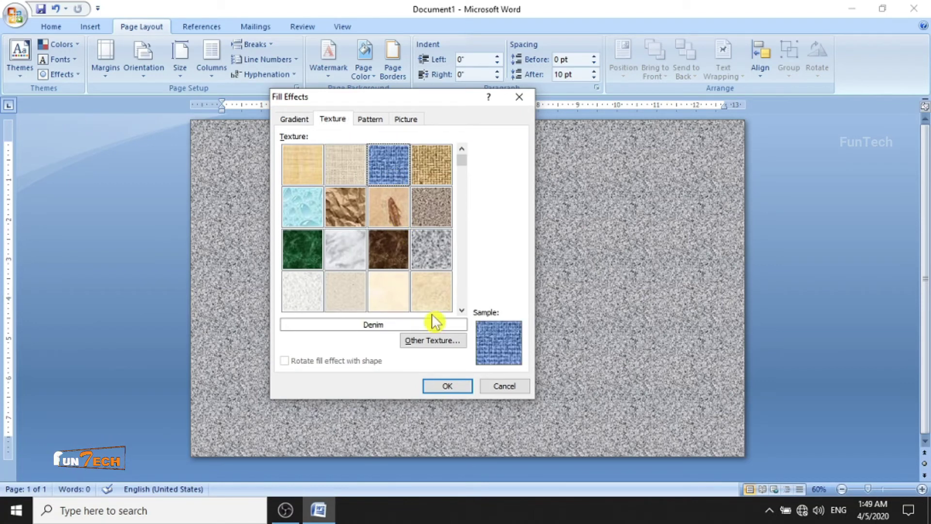
left_click(456, 388)
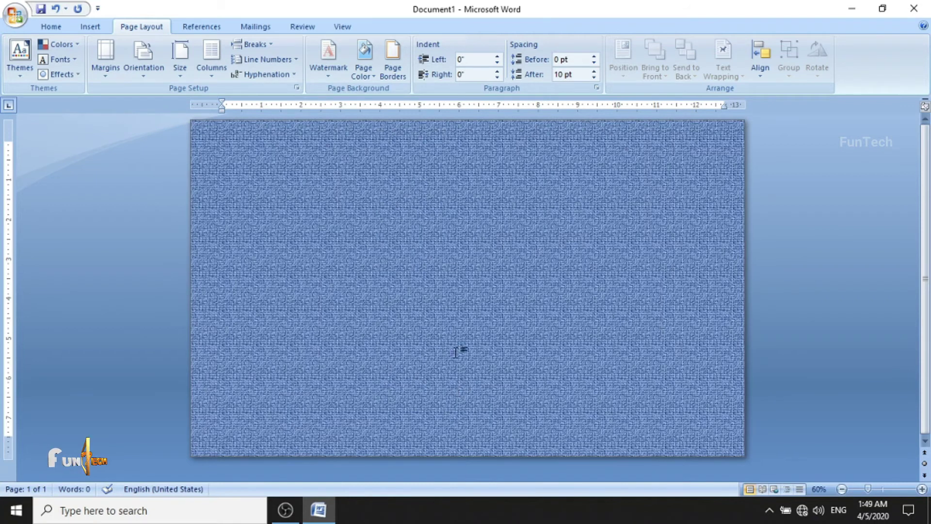
Step: Browse Other Texture for a file-based texture, then cancel to keep Denim
left_click(372, 72)
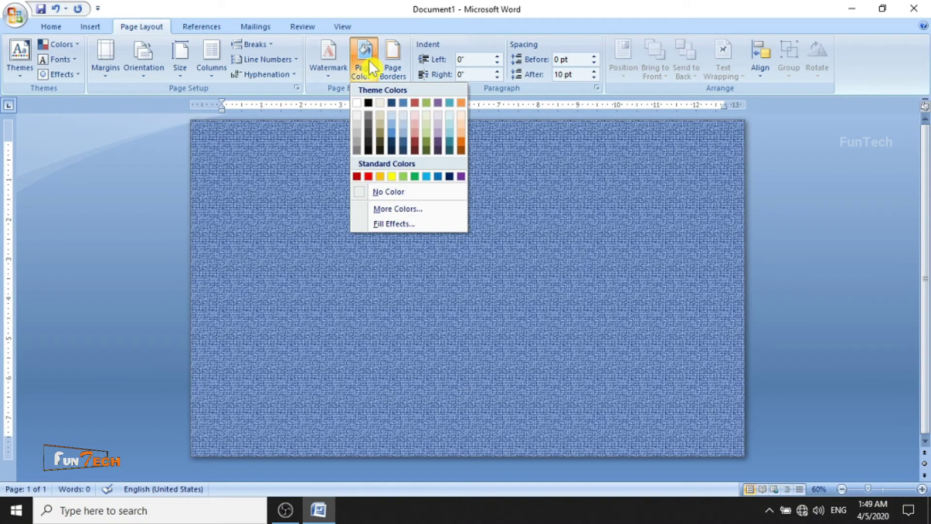
left_click(390, 225)
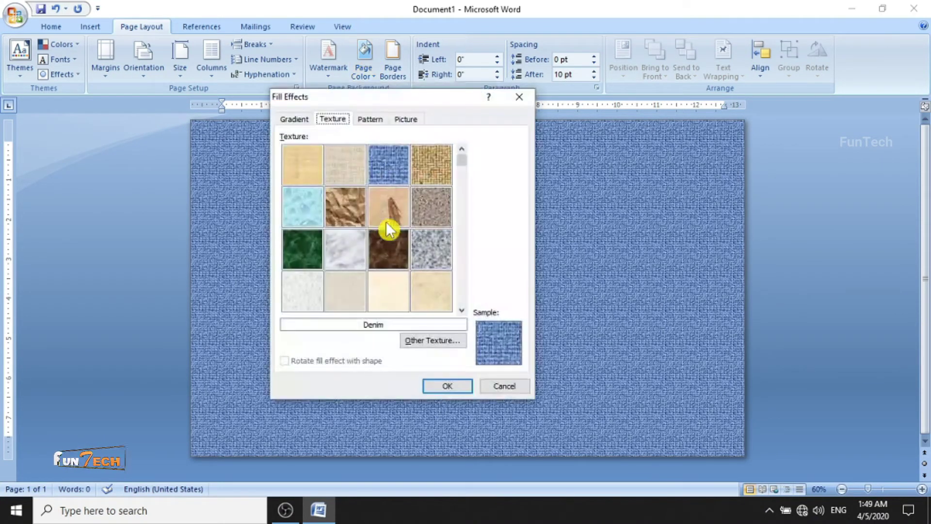
left_click(427, 342)
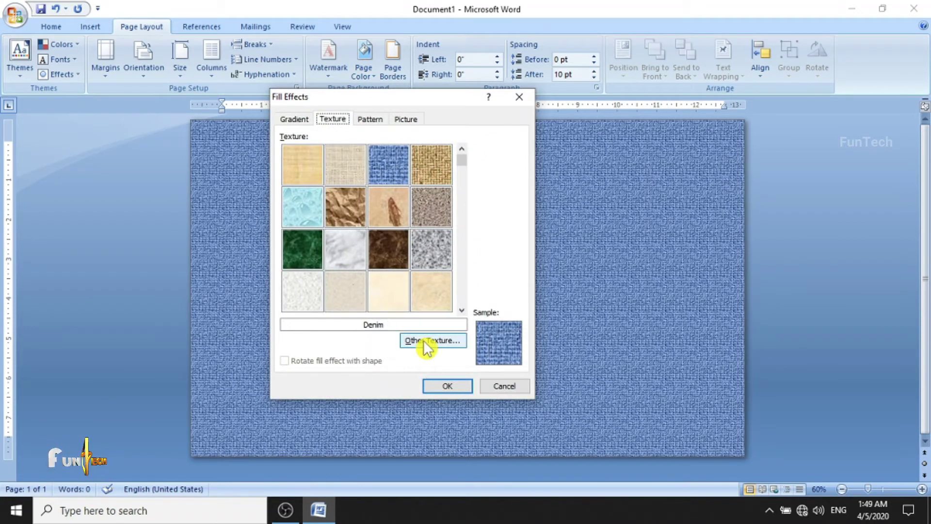
left_click(423, 341)
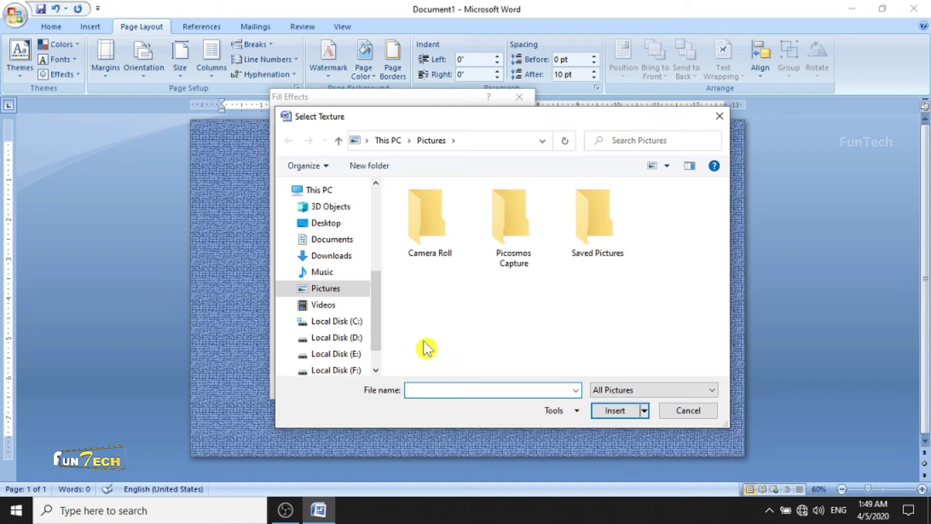
left_click(720, 116)
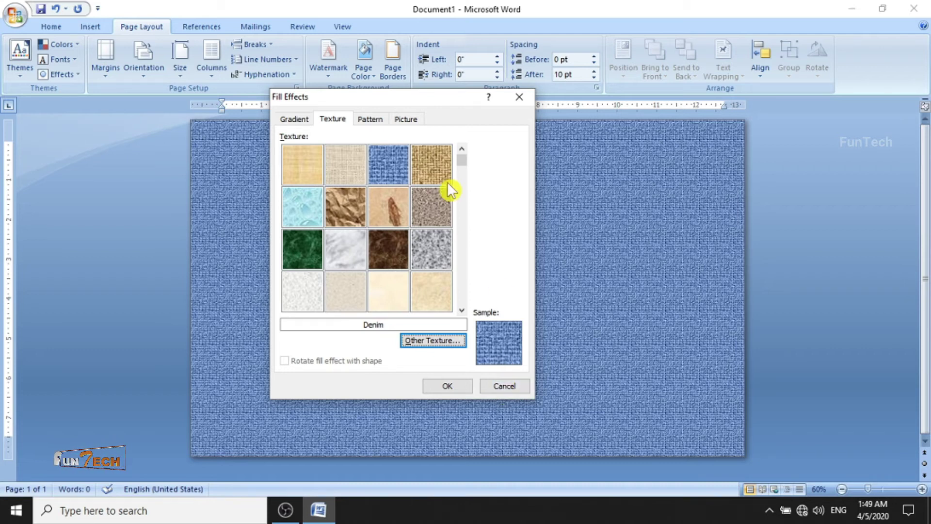
Step: Apply the Trellis pattern with a light blue foreground as the page background
left_click(376, 121)
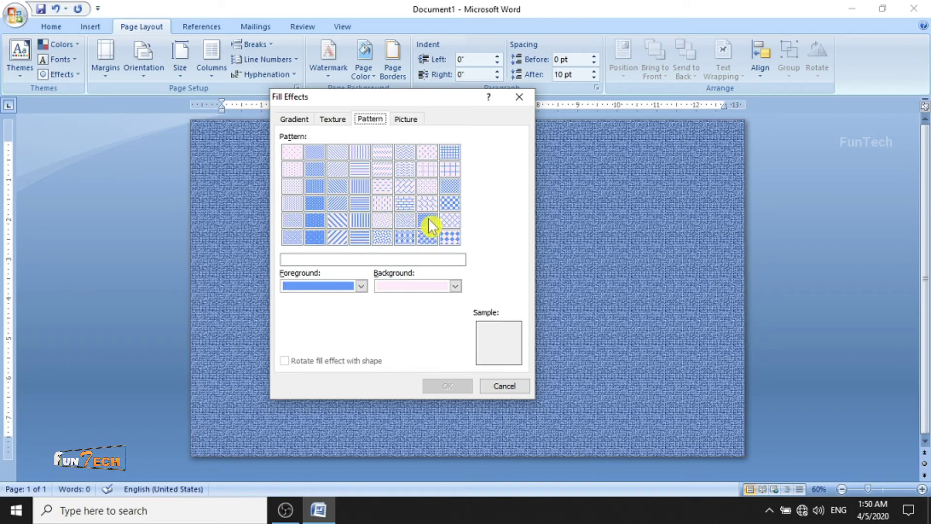
left_click(429, 219)
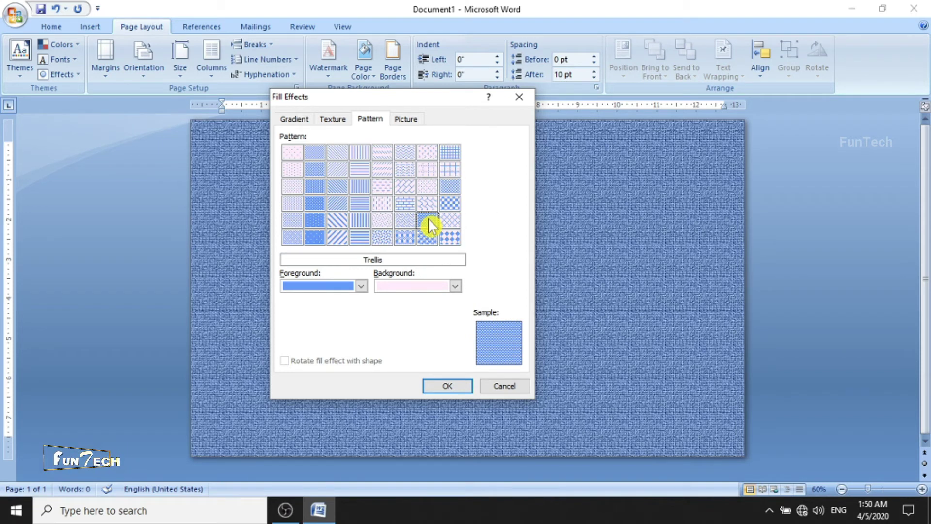
left_click(361, 286)
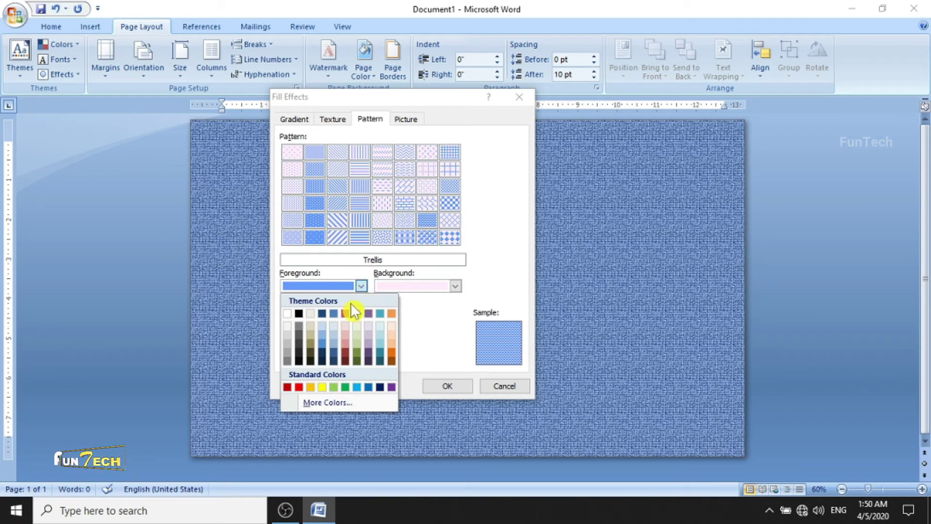
left_click(322, 313)
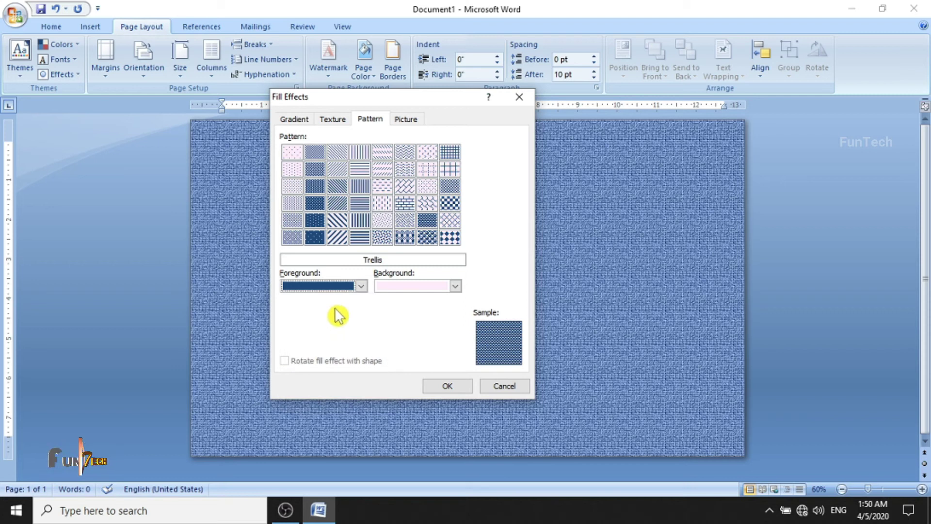
left_click(361, 285)
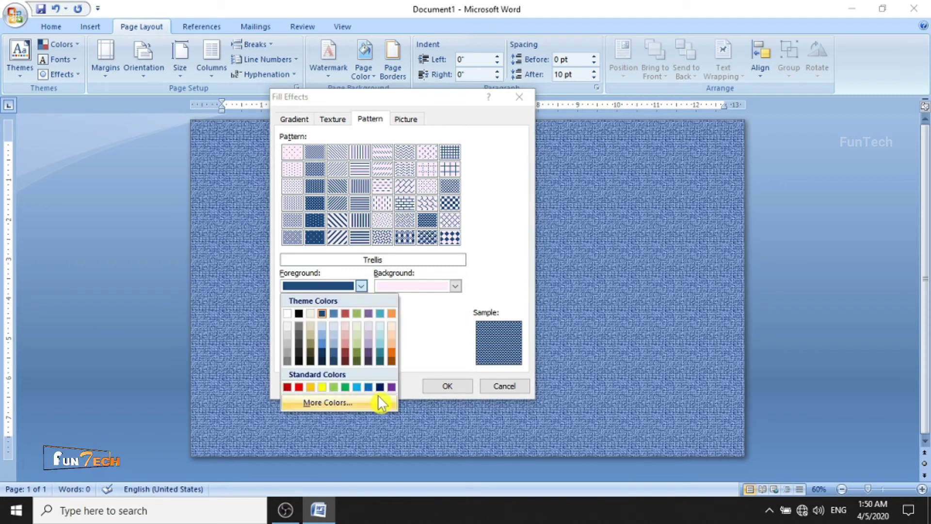
left_click(357, 386)
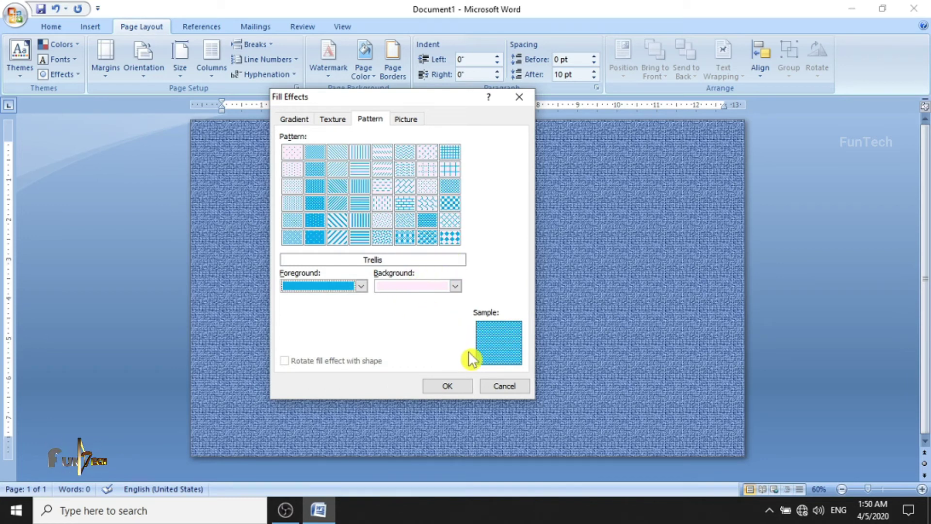
left_click(446, 385)
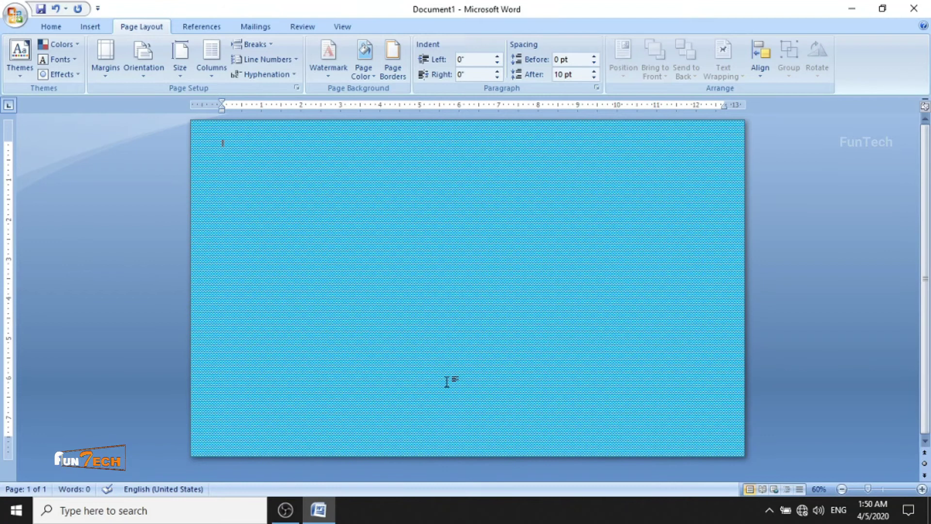
Step: Reopen Fill Effects, check the Trellis foreground colour without changing it, and view the Picture options
left_click(367, 57)
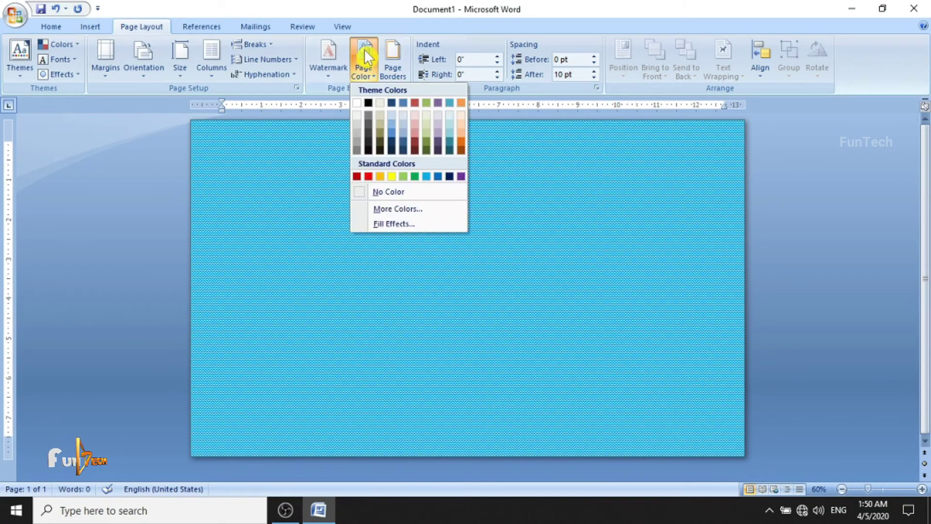
left_click(381, 224)
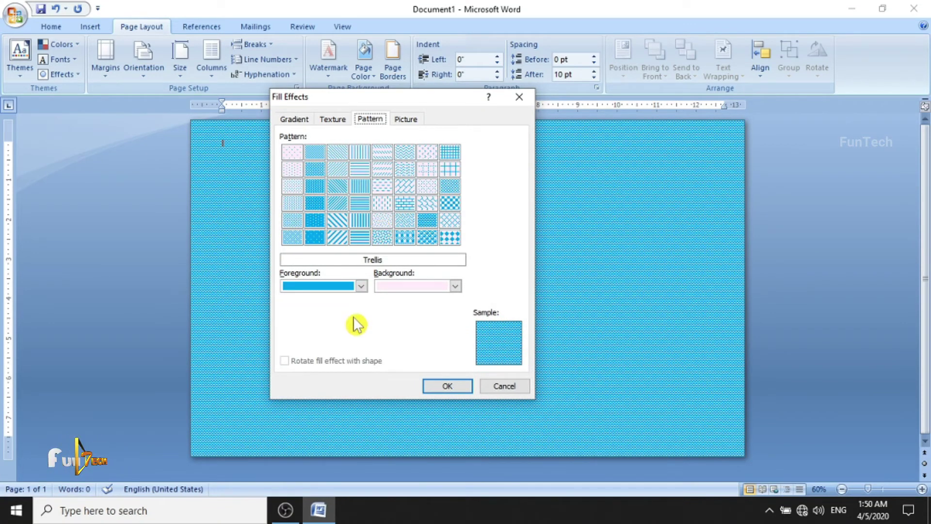
left_click(361, 286)
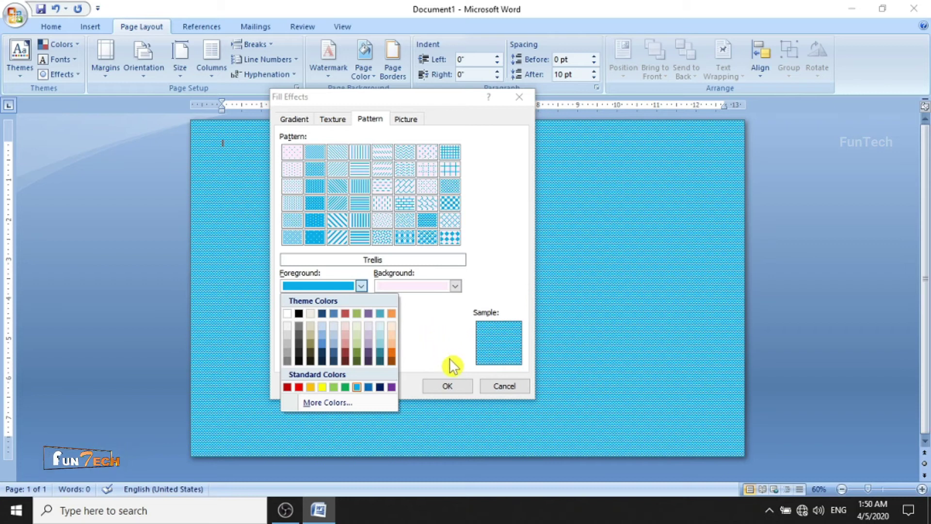
left_click(496, 385)
left_click(369, 119)
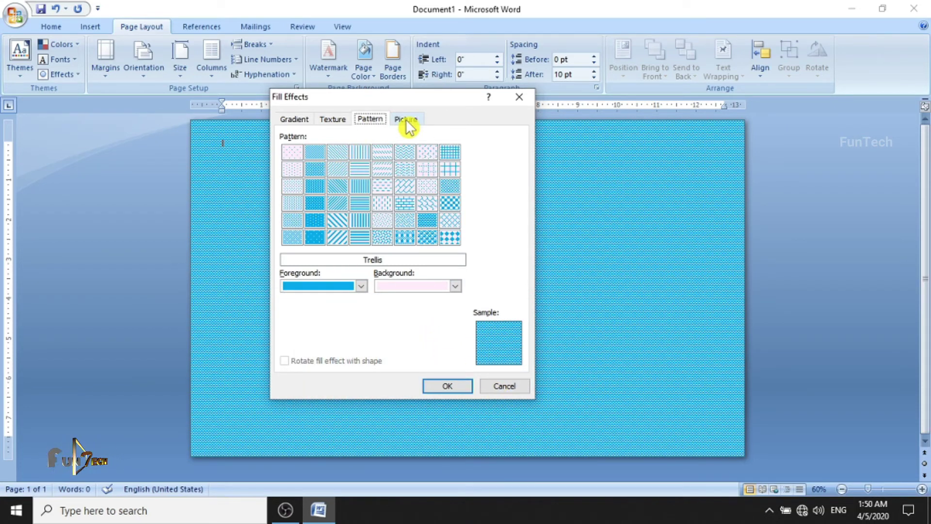
left_click(408, 120)
Step: Cancel the picture selection, close Fill Effects unchanged, and bring up Page Borders
left_click(434, 284)
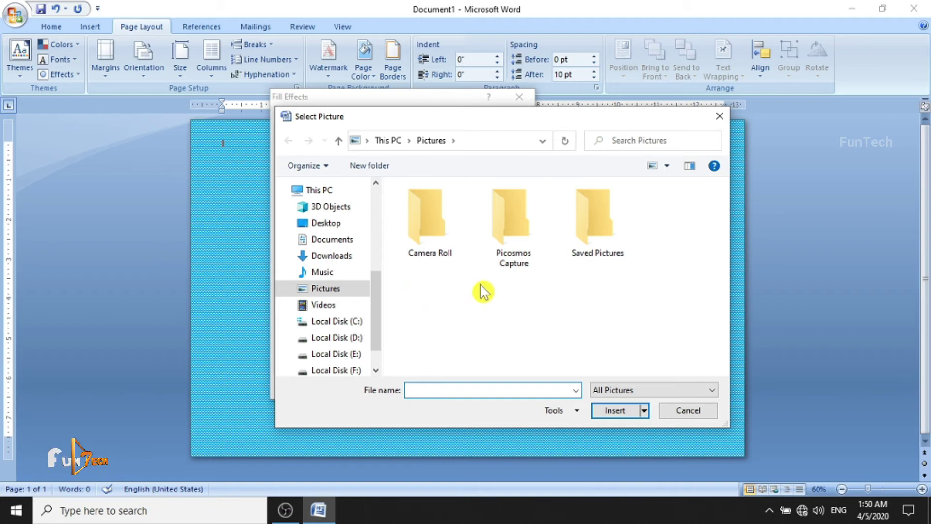
left_click(684, 411)
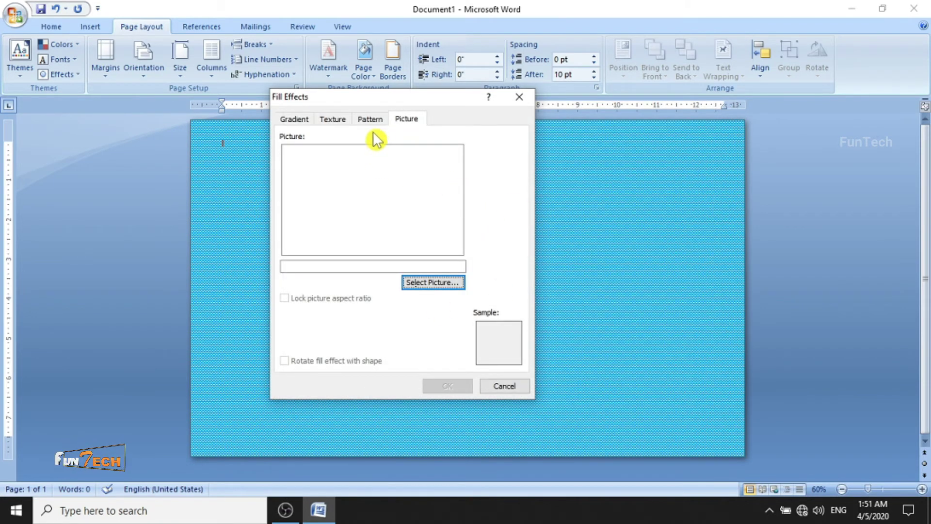
left_click(519, 97)
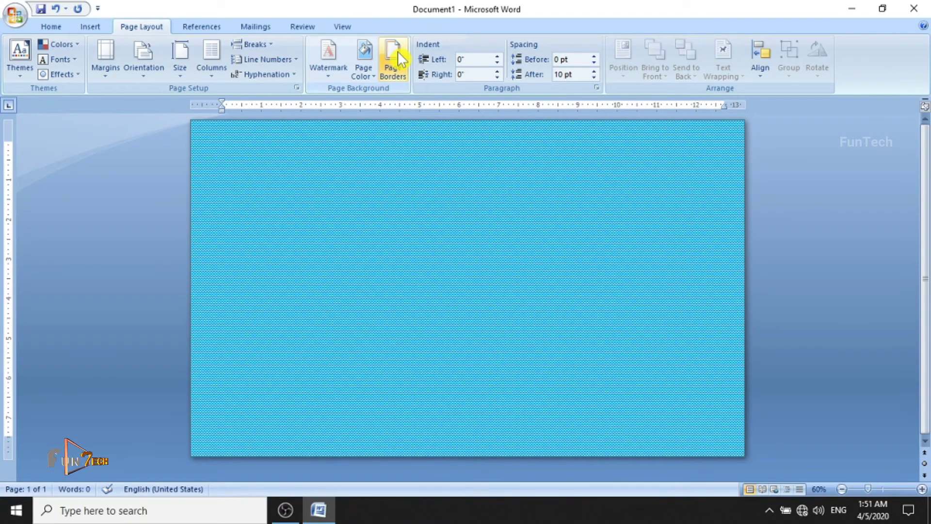
left_click(397, 64)
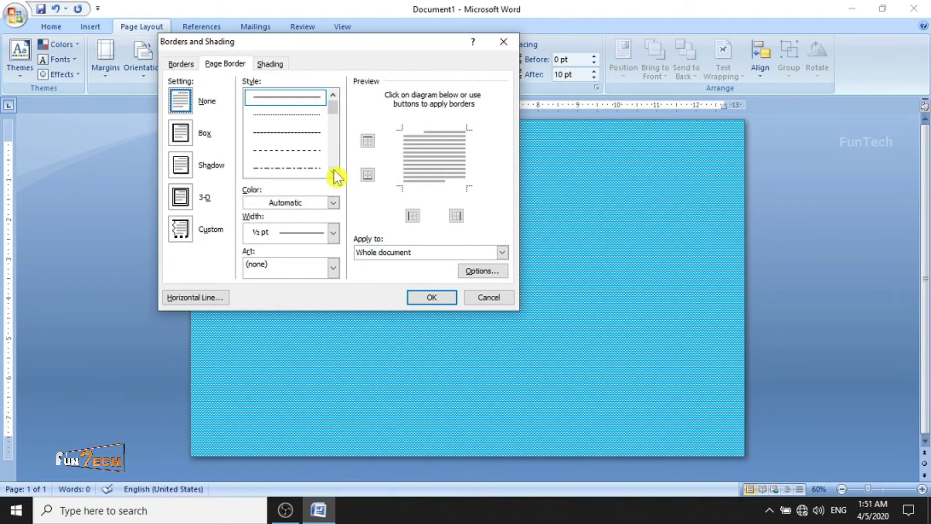
Step: Choose the thick-thin line style from the page border style list
left_click(333, 170)
left_click(334, 170)
left_click(334, 170)
left_click(334, 169)
left_click(334, 170)
left_click(333, 170)
left_click(333, 170)
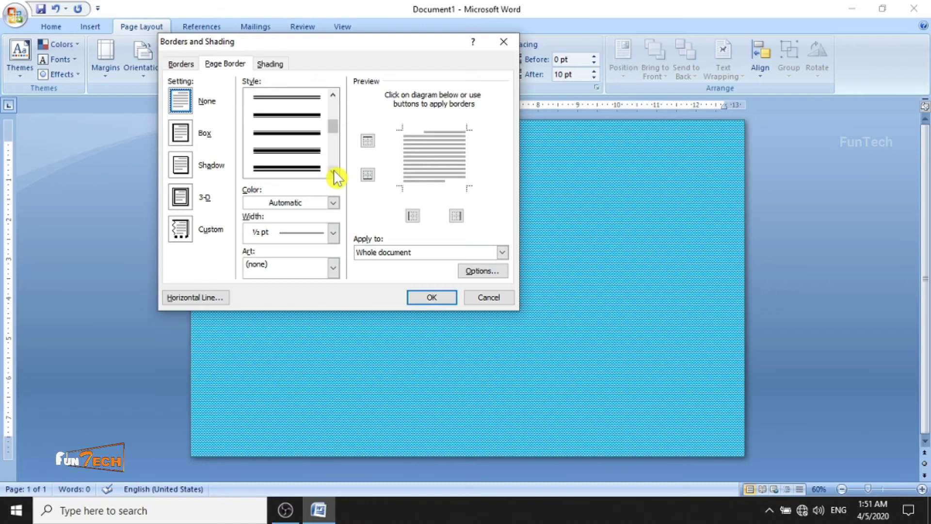
left_click(315, 160)
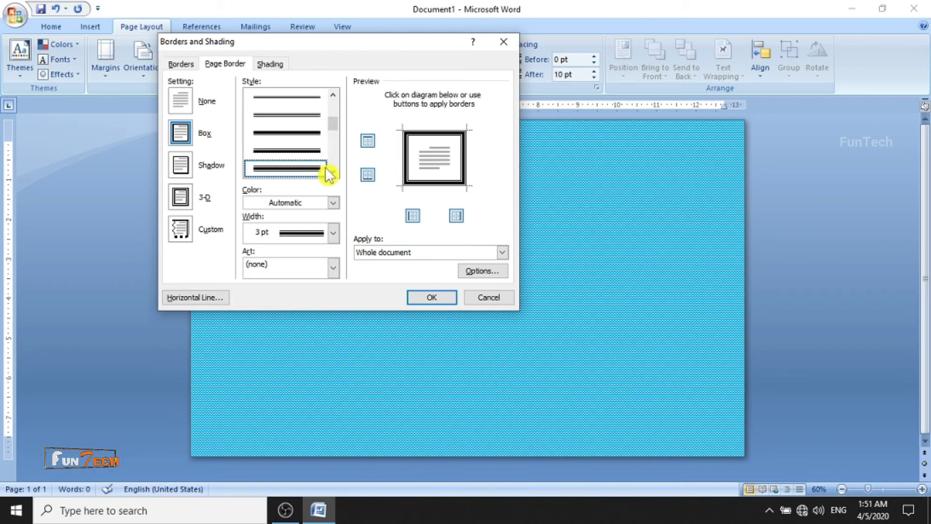
Step: Make the page box border dark navy and 6 pt wide, and apply it
left_click(335, 202)
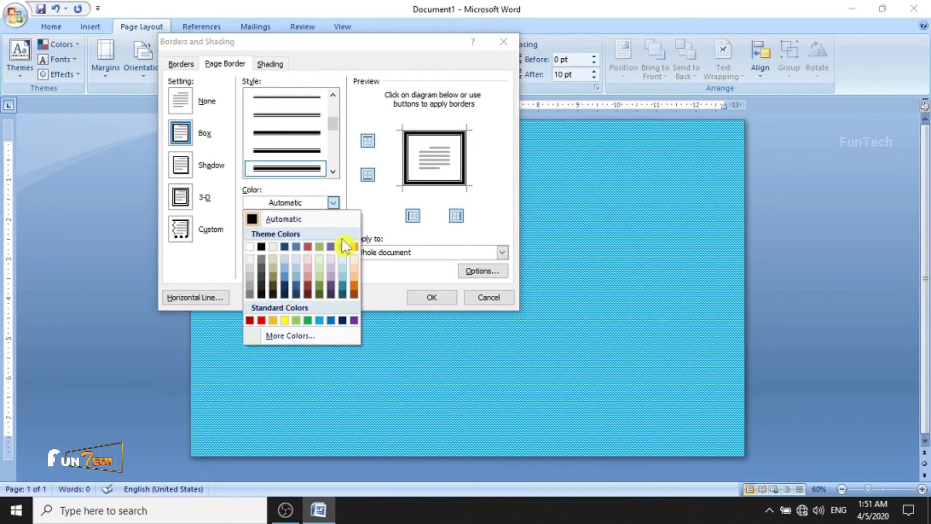
left_click(343, 320)
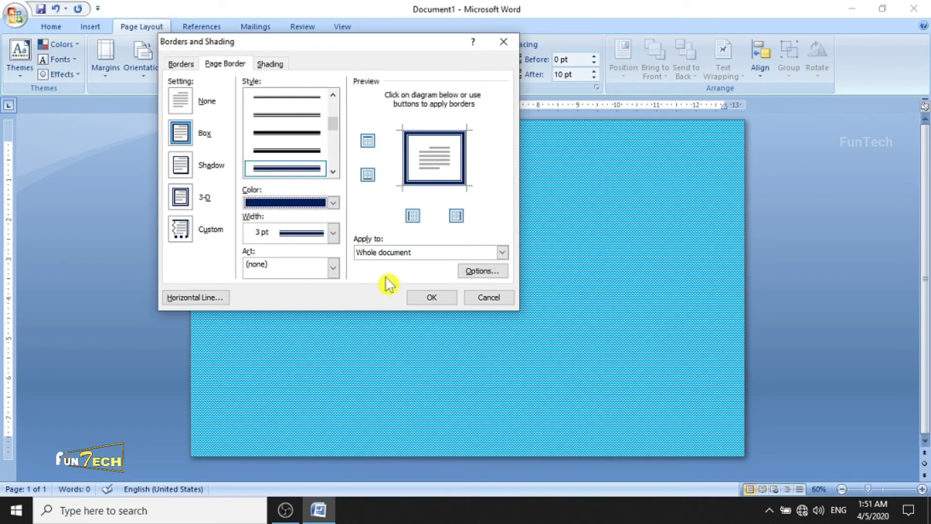
left_click(334, 238)
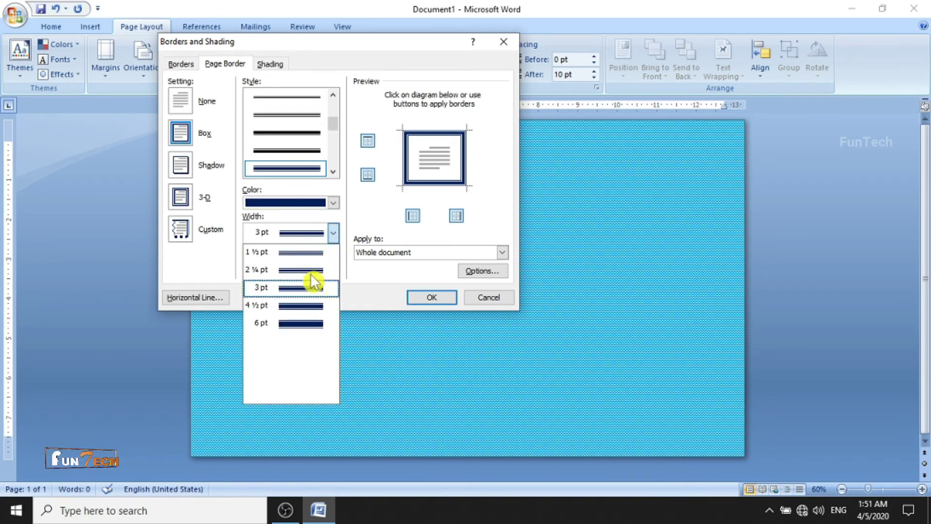
left_click(312, 319)
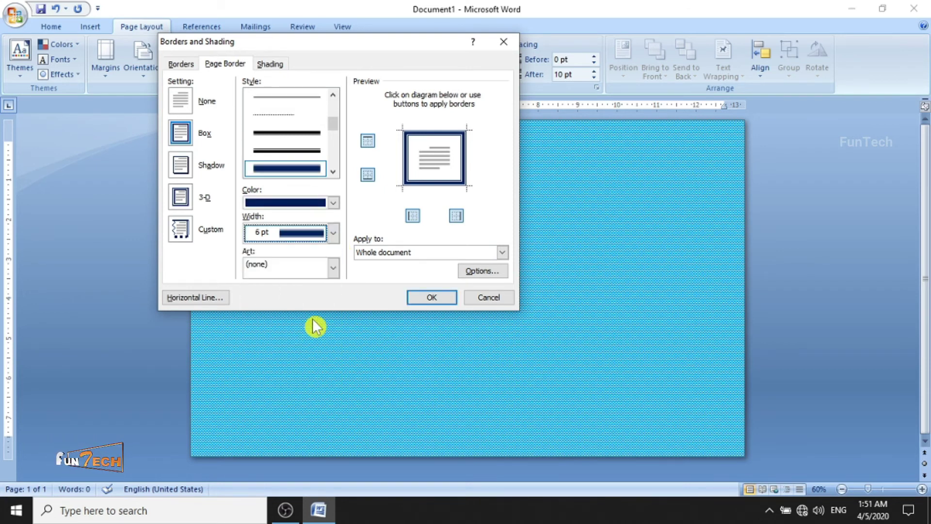
left_click(441, 298)
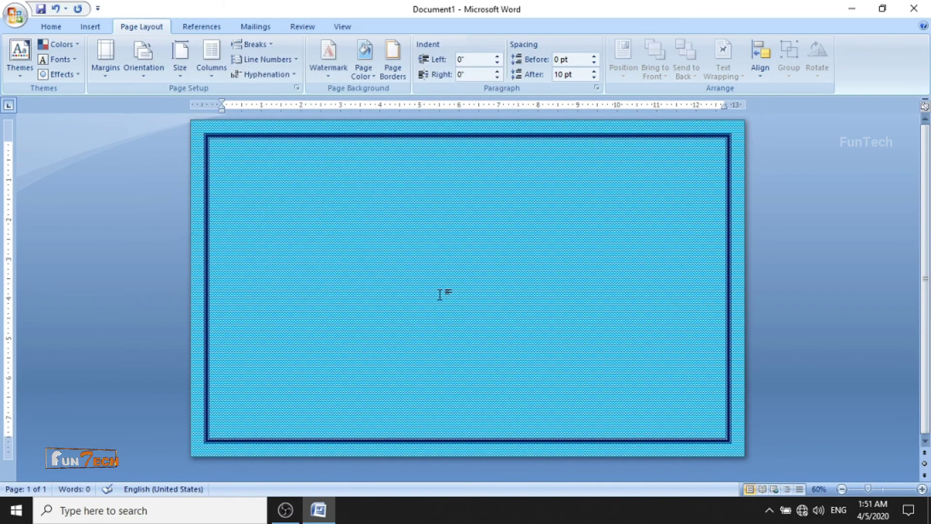
Step: Reopen the page border settings and open the decorative Art border list
left_click(392, 61)
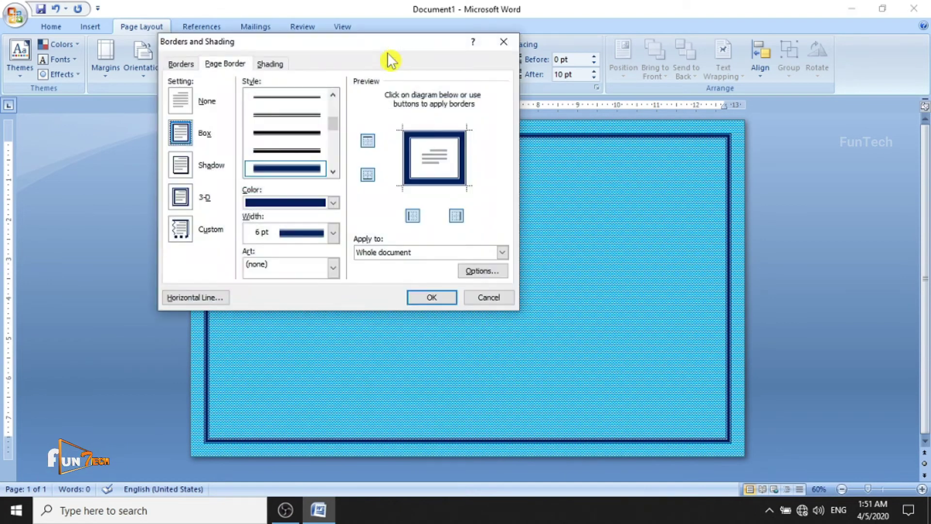
left_click(334, 268)
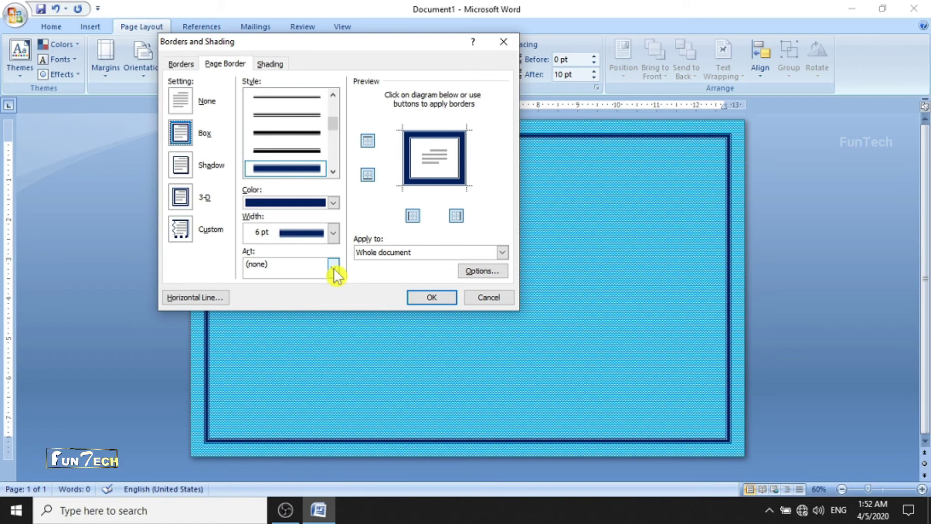
left_click(334, 265)
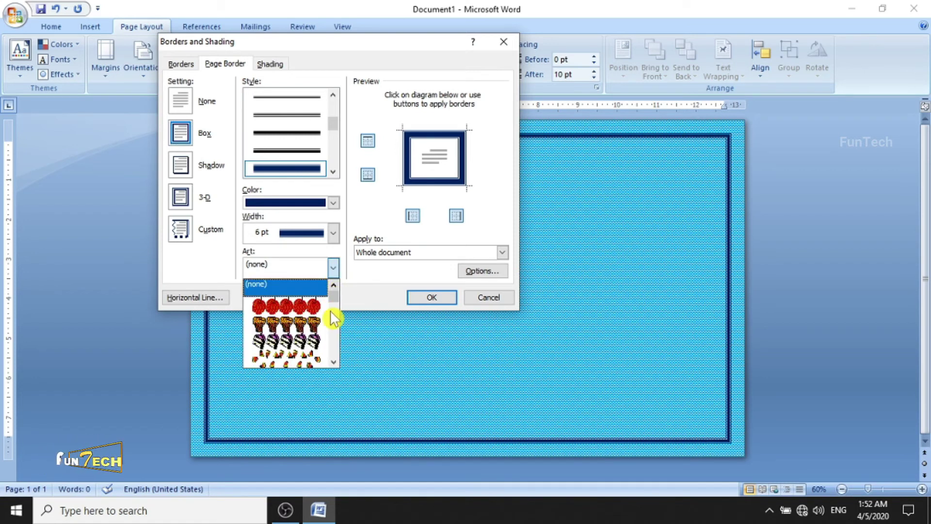
Step: Pick the black-and-white vine art as a 24 pt page border and confirm
left_click(333, 361)
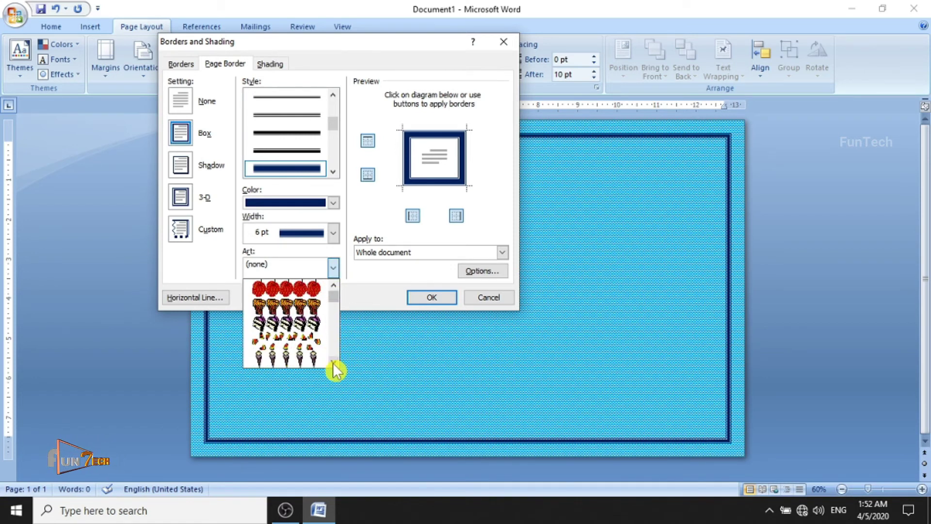
left_click(333, 361)
left_click(333, 361)
left_click(333, 362)
left_click(333, 363)
left_click(333, 363)
left_click(333, 363)
left_click(333, 363)
left_click(333, 363)
left_click(333, 363)
left_click(332, 363)
left_click(333, 363)
left_click(333, 363)
left_click(332, 363)
left_click(333, 363)
left_click(333, 363)
left_click(332, 363)
left_click(333, 363)
left_click(333, 362)
left_click(333, 362)
left_click(333, 362)
left_click(333, 362)
left_click(333, 363)
left_click(332, 363)
left_click(333, 363)
left_click(333, 363)
left_click(333, 363)
left_click(332, 363)
left_click(332, 363)
left_click(333, 363)
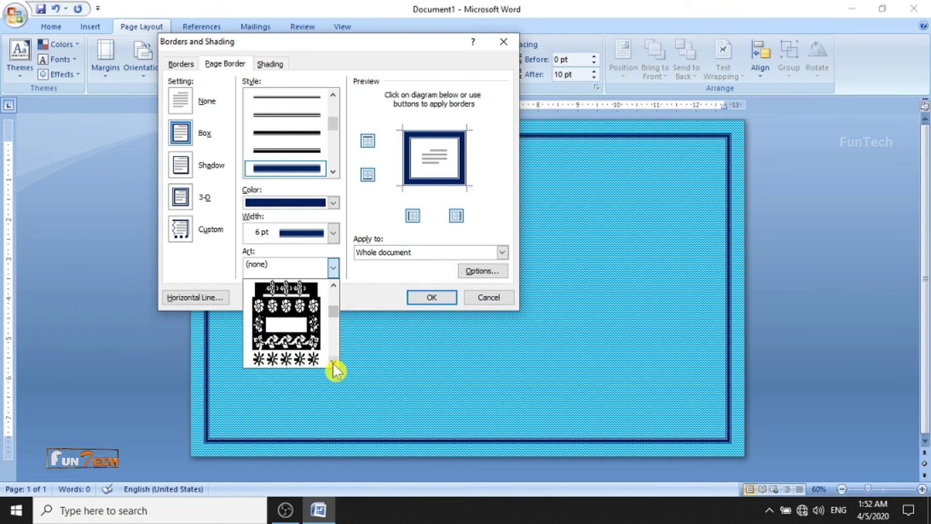
left_click(316, 346)
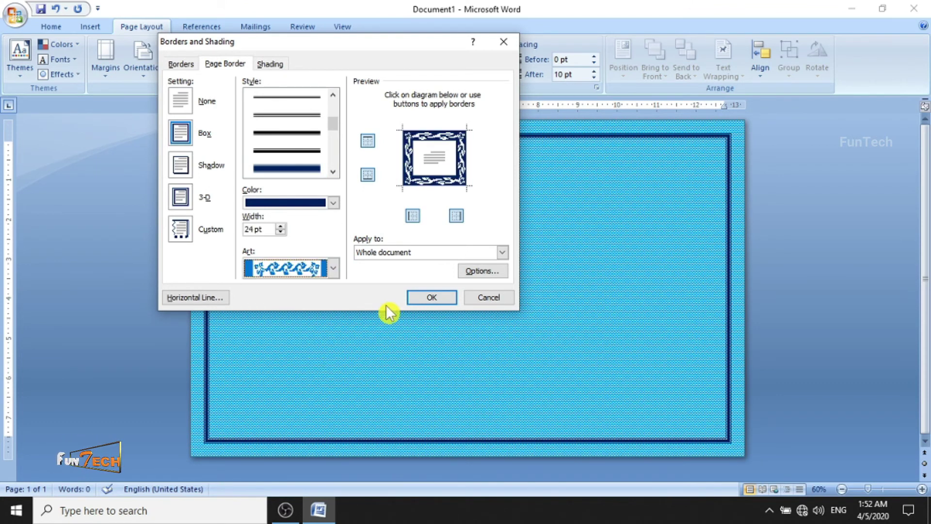
left_click(421, 298)
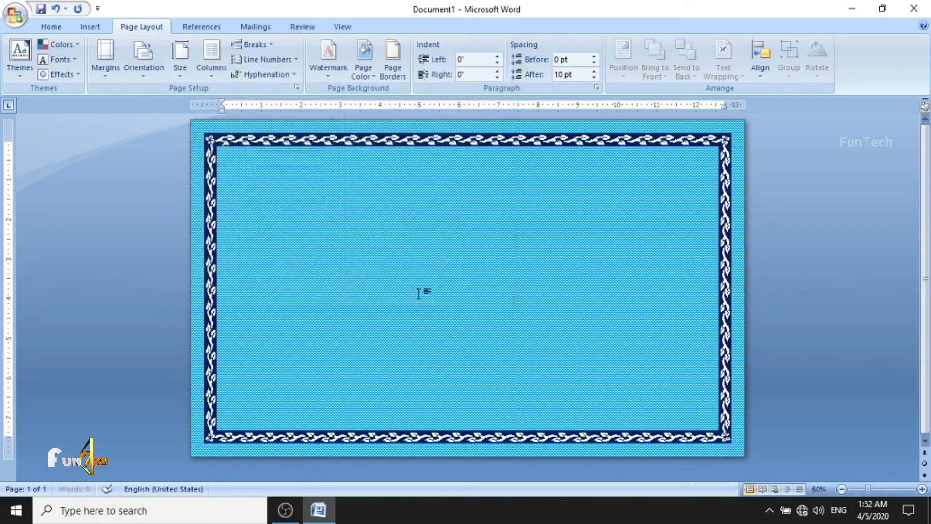
Step: Browse the built-in watermark gallery without choosing a ready-made watermark
left_click(329, 61)
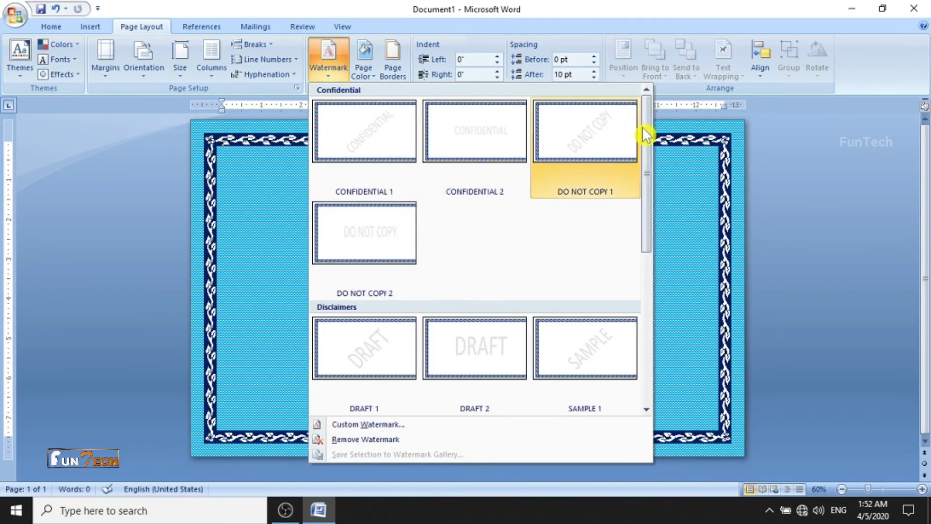
left_click_drag(645, 131, 647, 290)
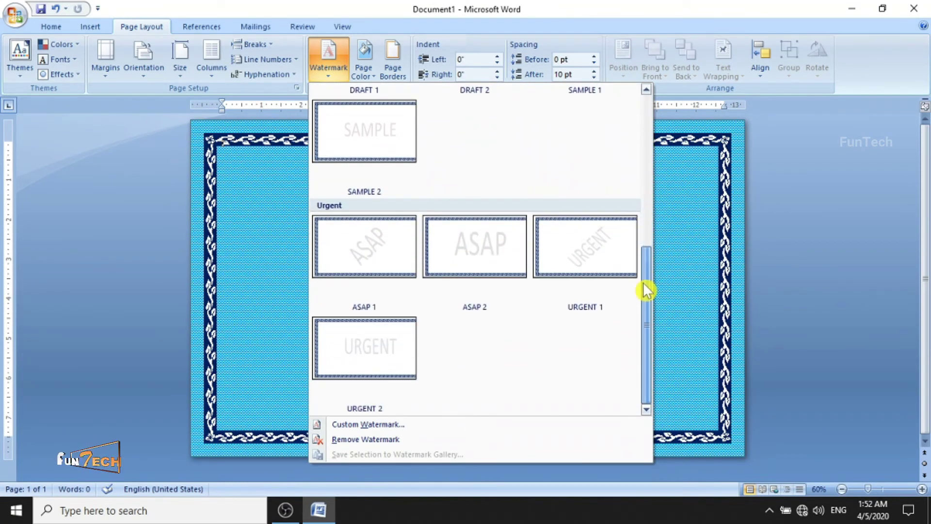
left_click(330, 61)
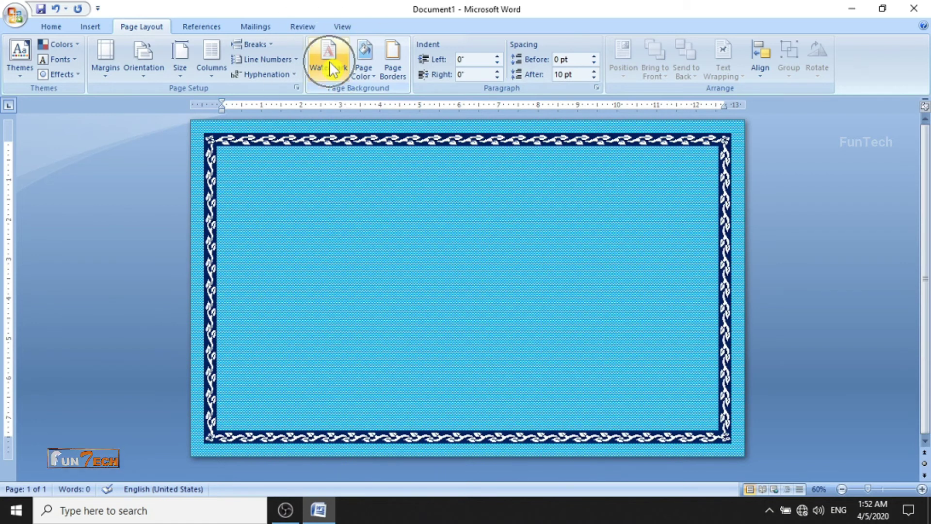
left_click(329, 61)
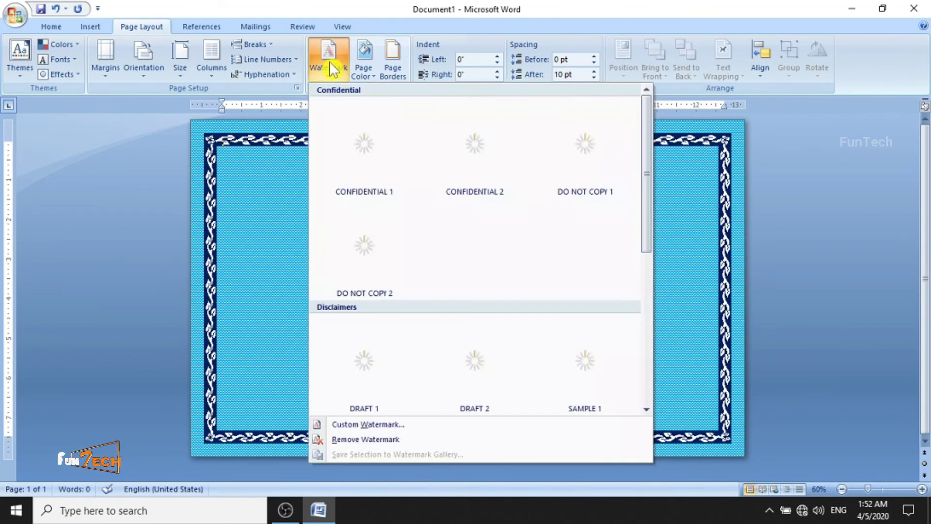
left_click_drag(644, 131, 646, 310)
Step: Add funt.png as a washed-out picture watermark at 100% scale
left_click(381, 424)
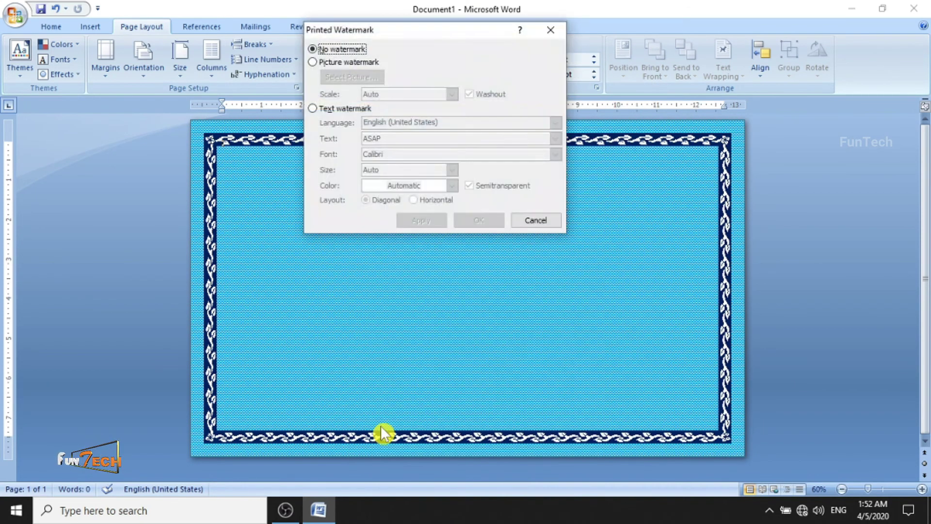
left_click_drag(438, 31, 445, 150)
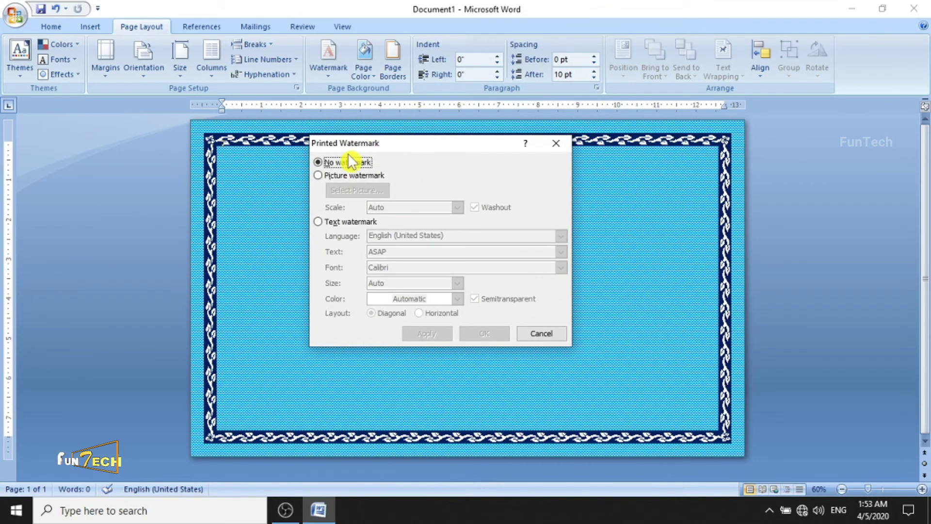
left_click(338, 181)
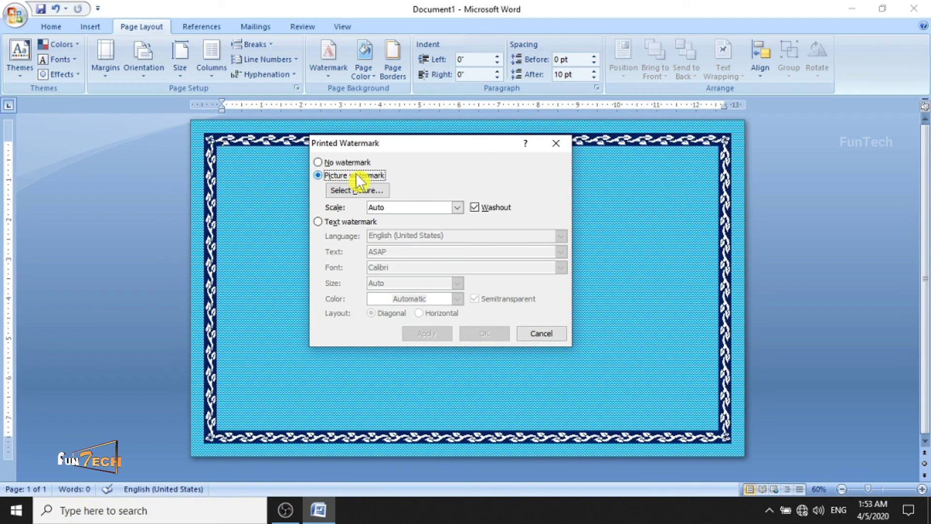
left_click(362, 191)
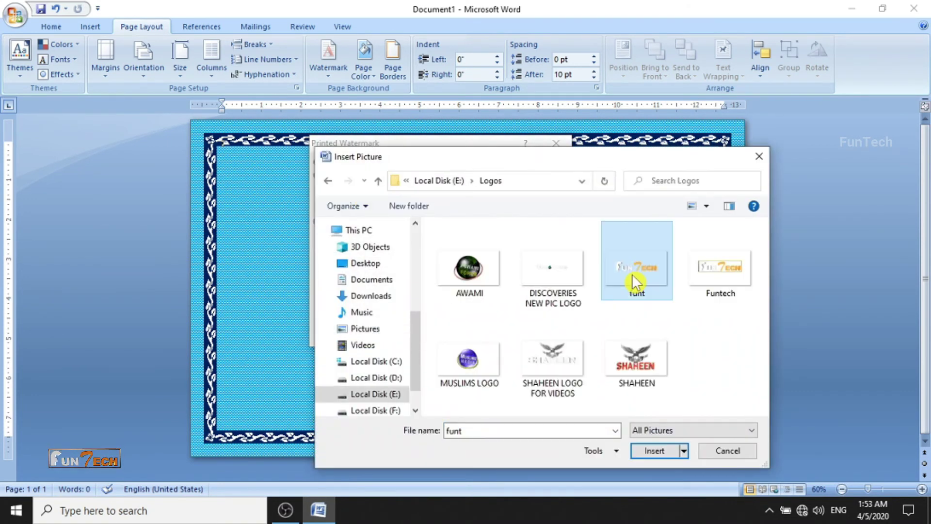
left_click(655, 452)
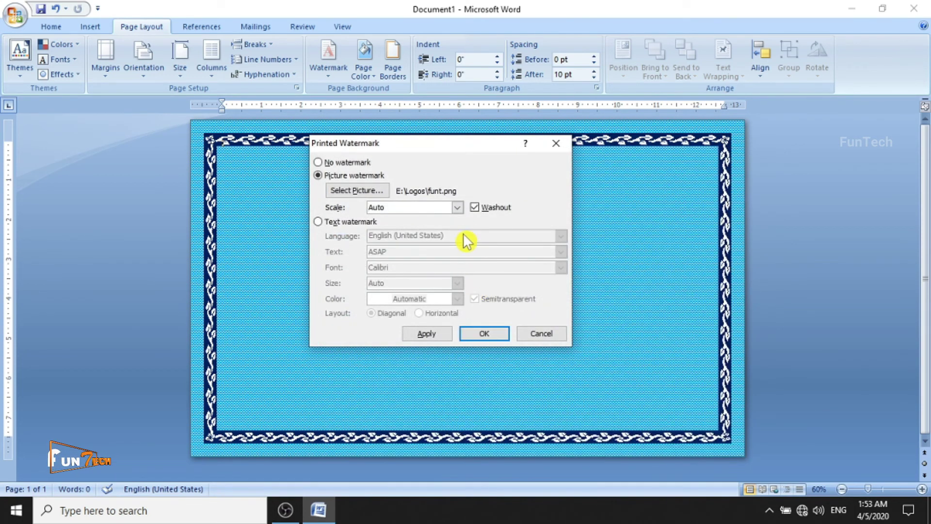
left_click(458, 209)
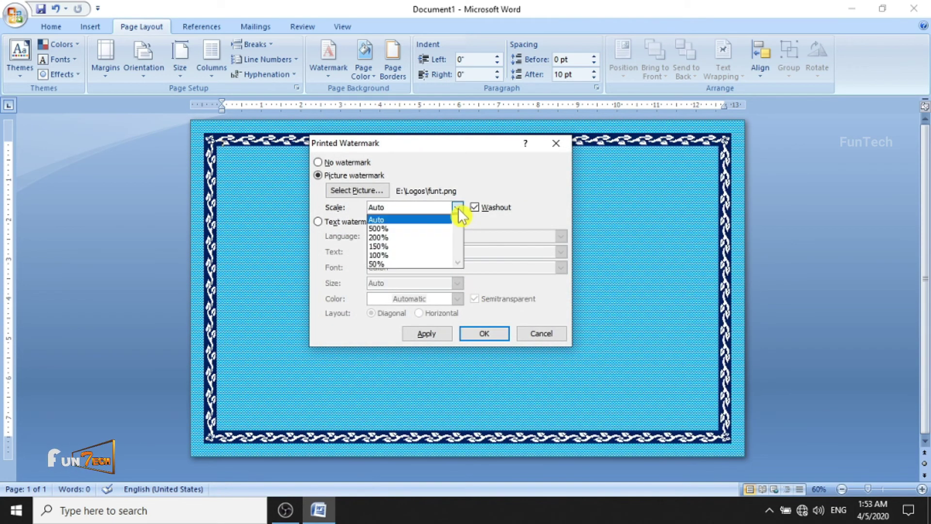
left_click(437, 255)
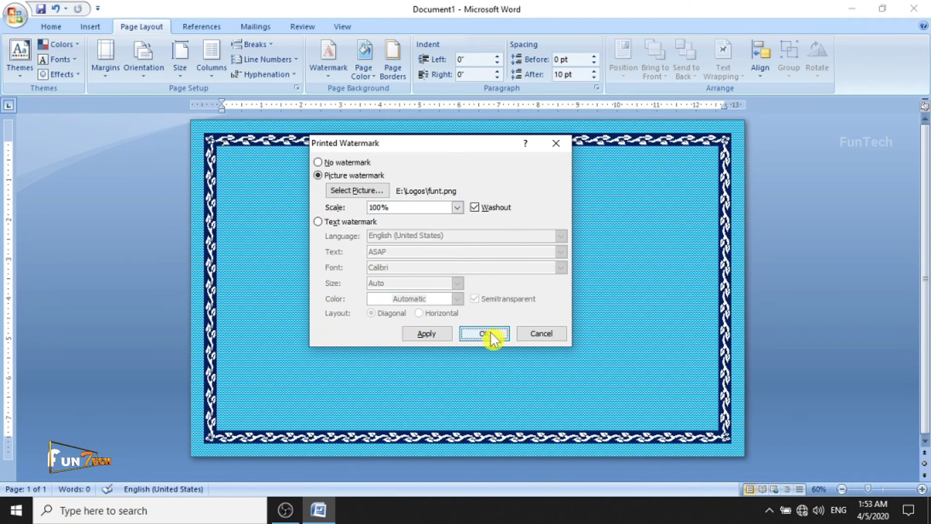
left_click(491, 334)
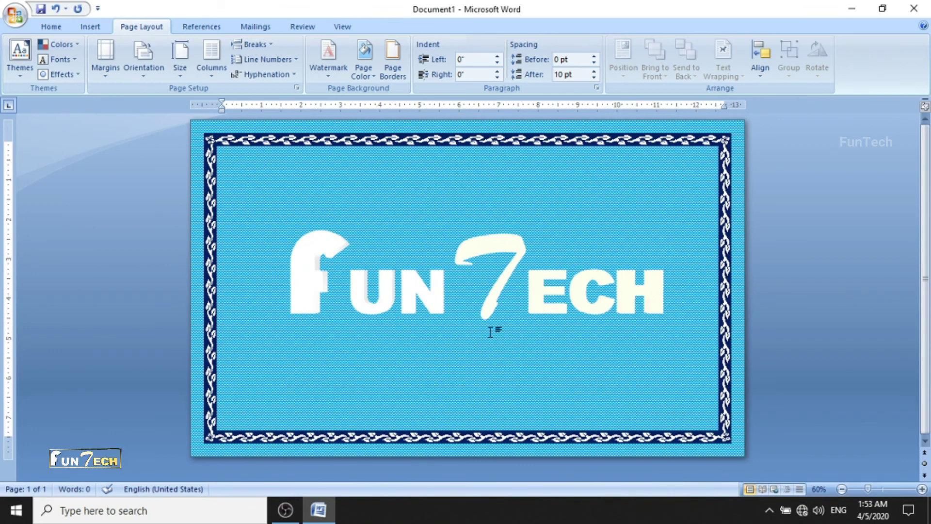
left_click(400, 423)
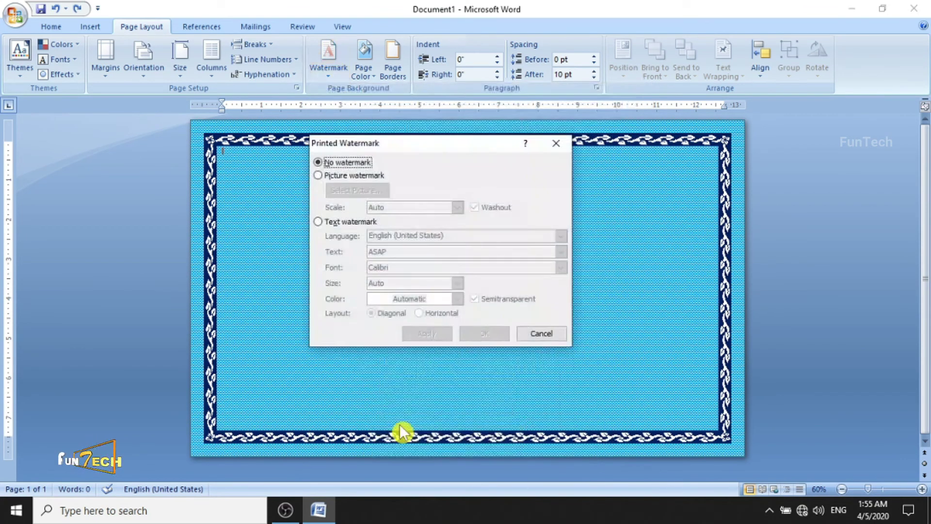
Step: Switch to a diagonal text watermark reading 'FunTech' and apply it
left_click(352, 226)
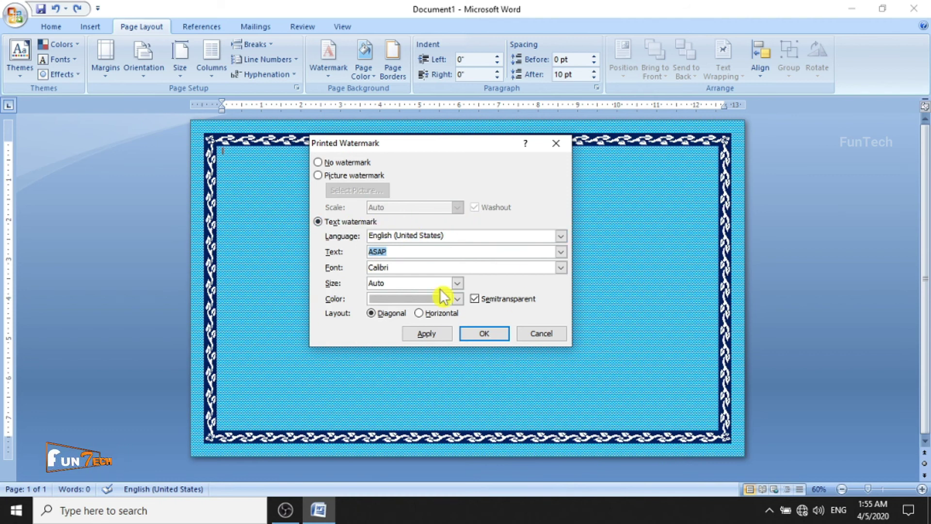
left_click(367, 251)
type("f")
key("BackSpace")
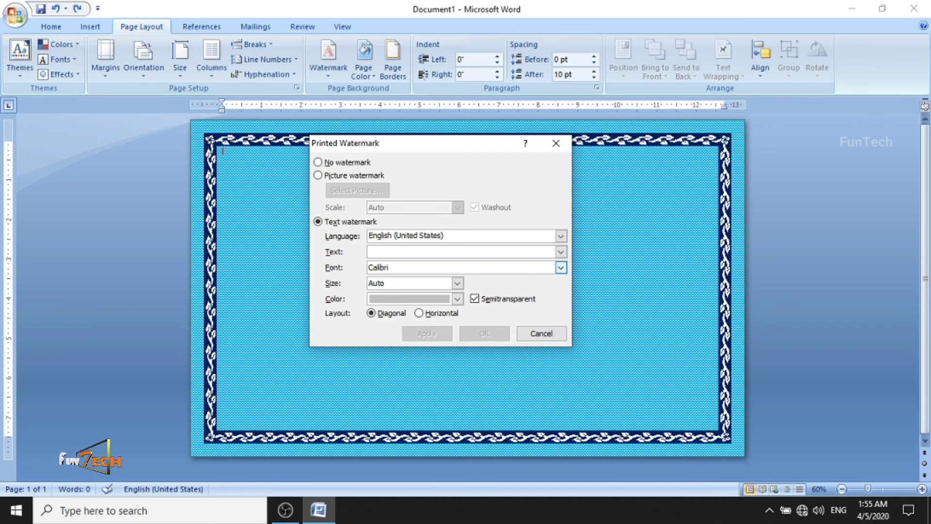
type("FunTech")
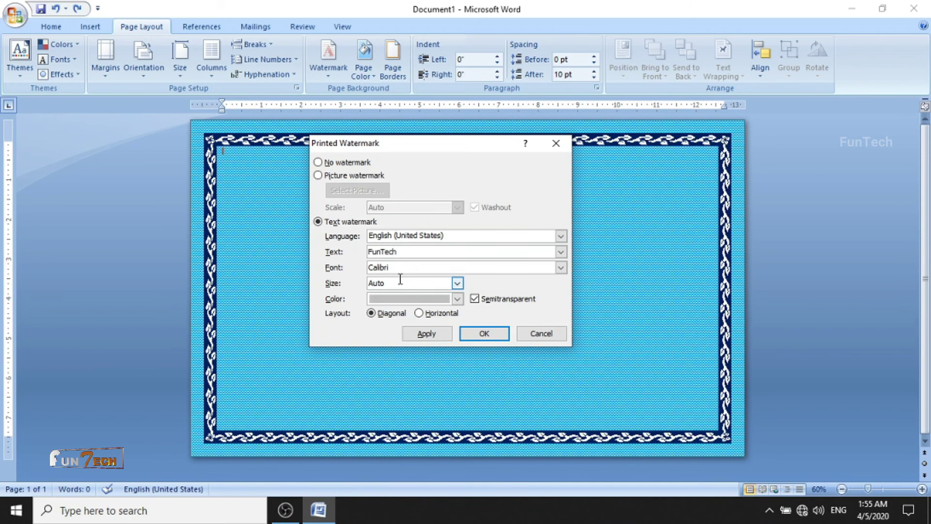
left_click(476, 339)
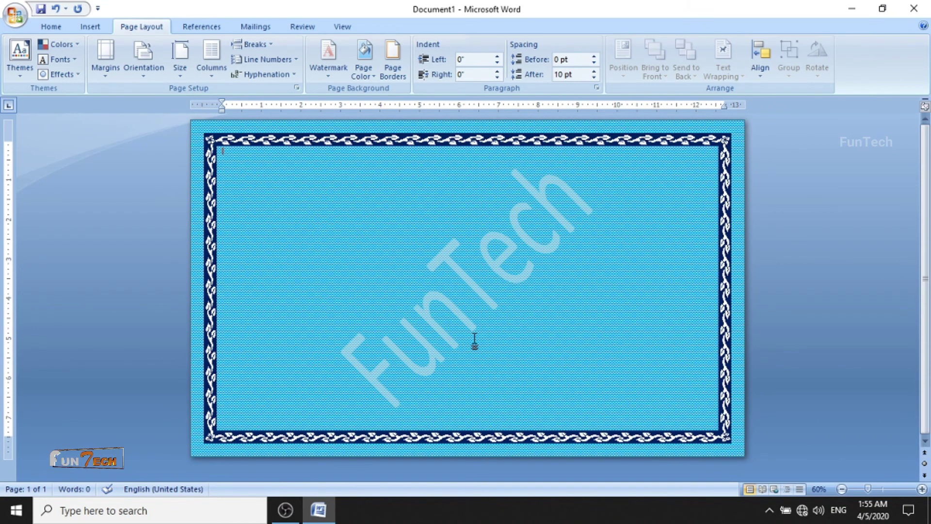
Step: Use Remove Watermark to clear the FunTech text watermark from the page
left_click(330, 53)
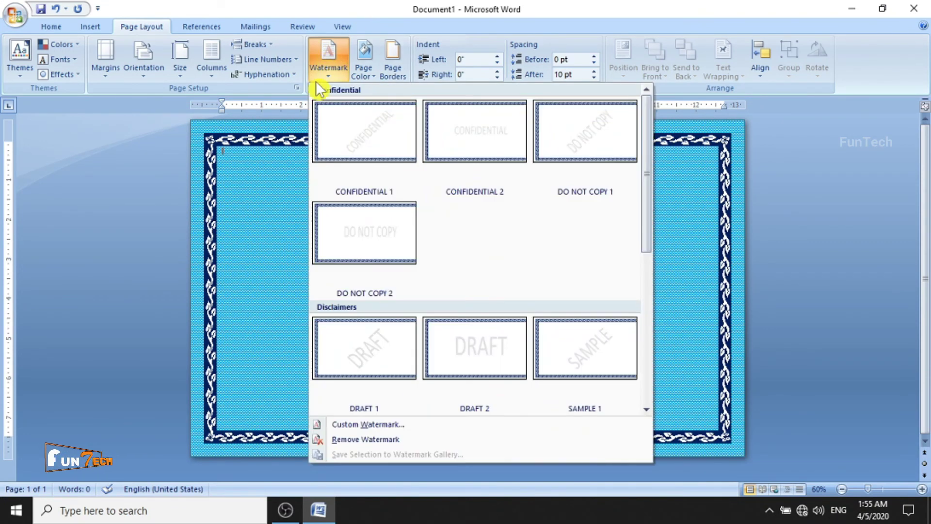
left_click(383, 441)
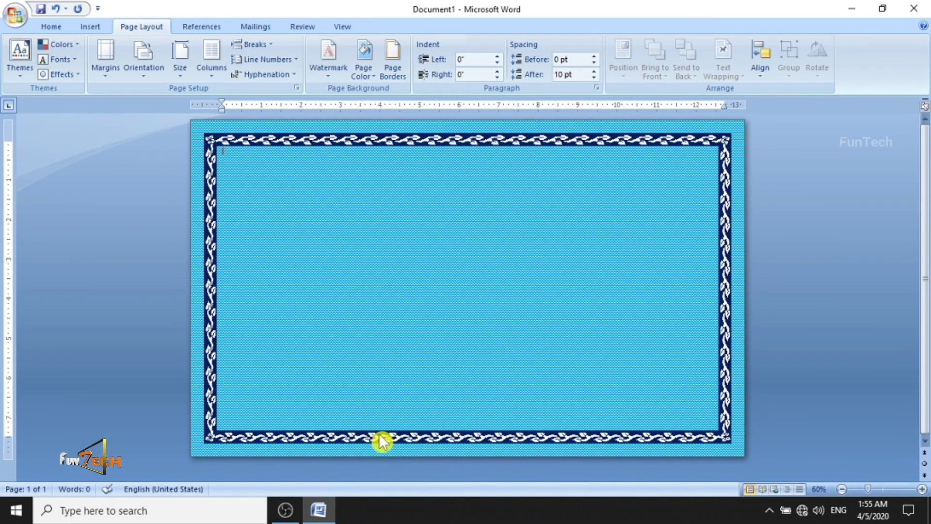